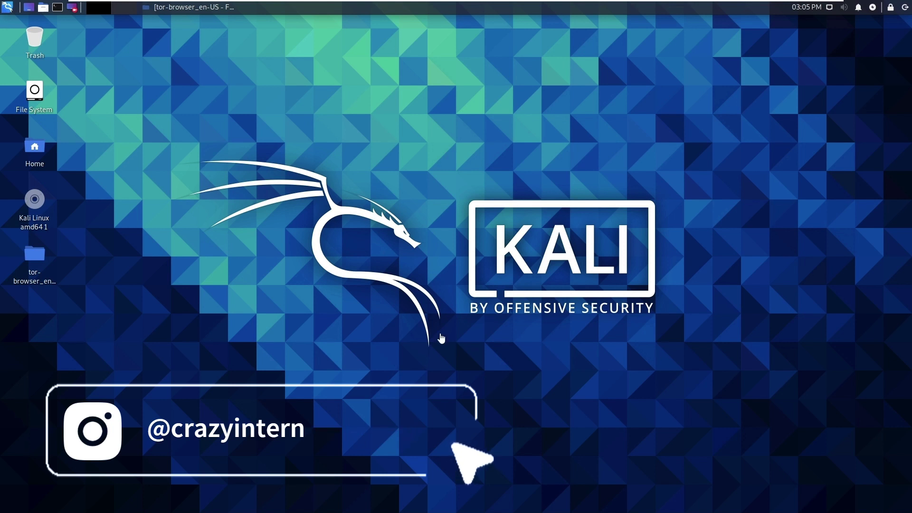
Launch Tor Browser from the tor-browser_en-US folder on the Kali desktop
left_click(28, 264)
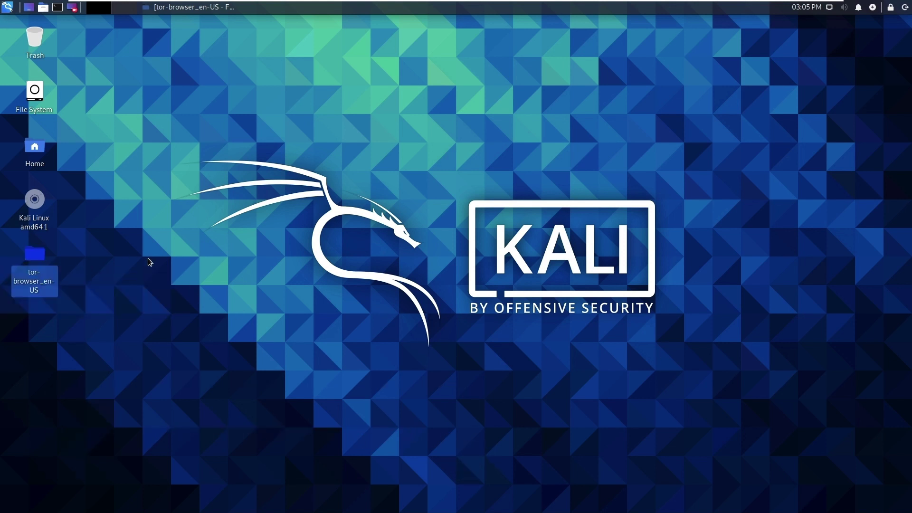
double_click(35, 254)
double_click(151, 81)
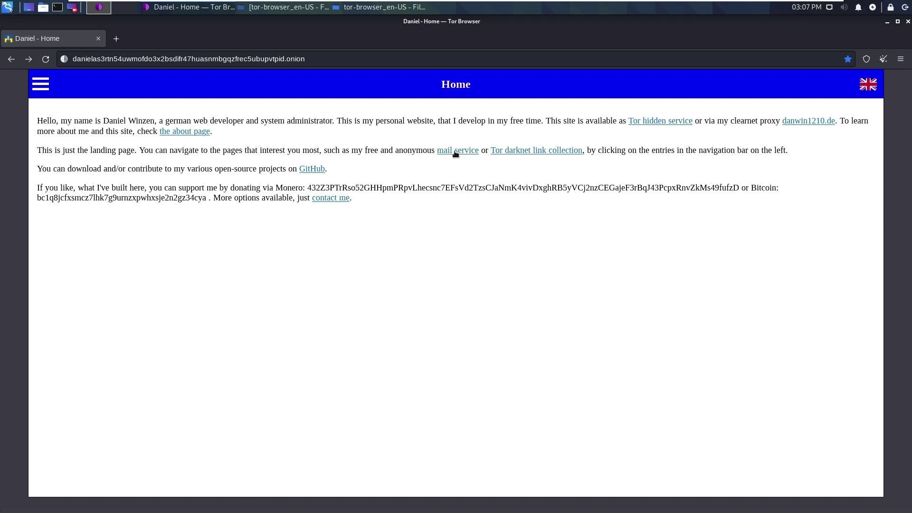
Follow the home page's 'mail service' link to the E-Mail and XMPP page
left_click(455, 152)
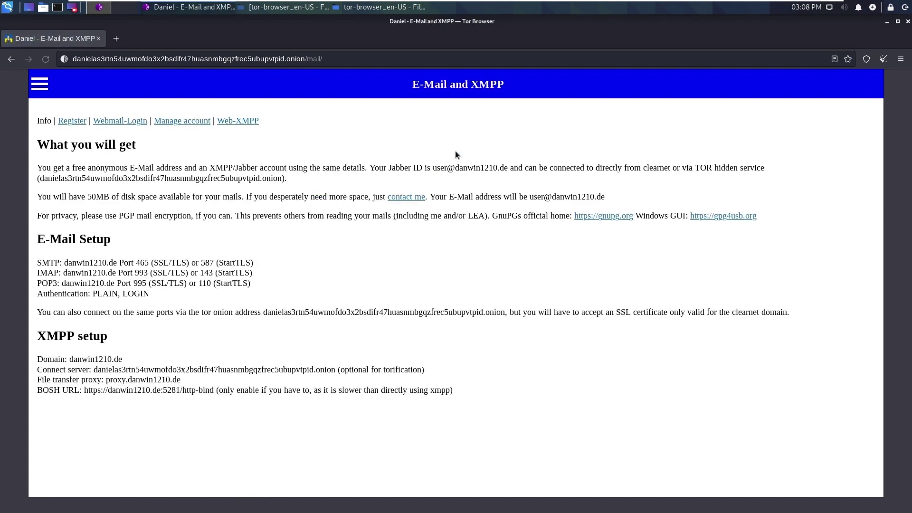
Fill the mailbox registration form with a username and password, and accept the Privacy Policy
left_click(70, 123)
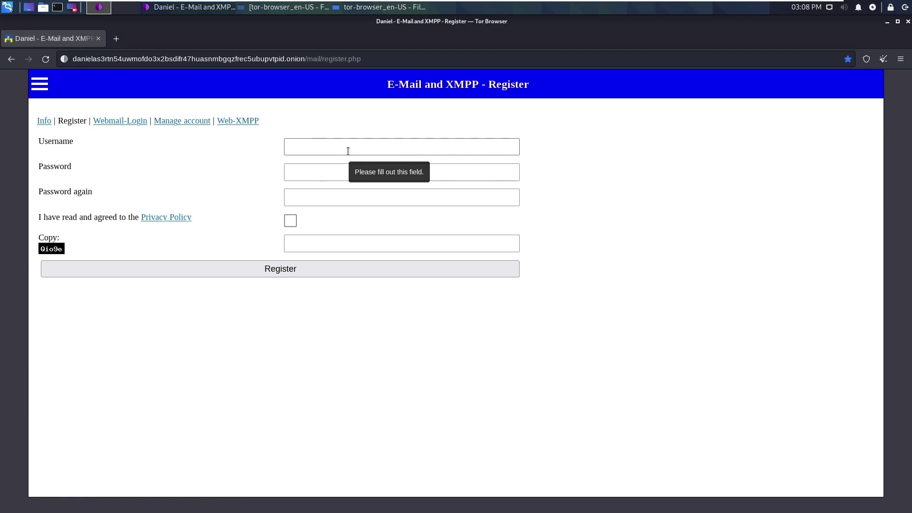
type("explore")
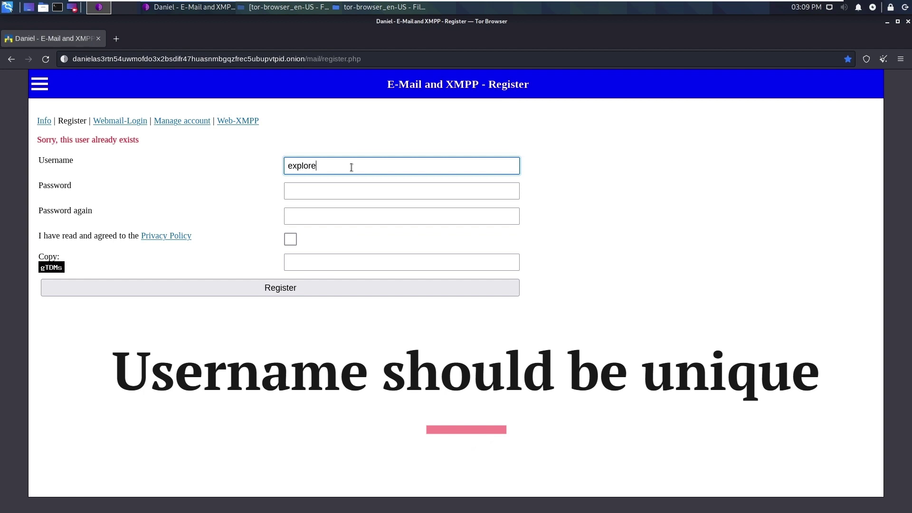
type("darkweb")
double_click(352, 167)
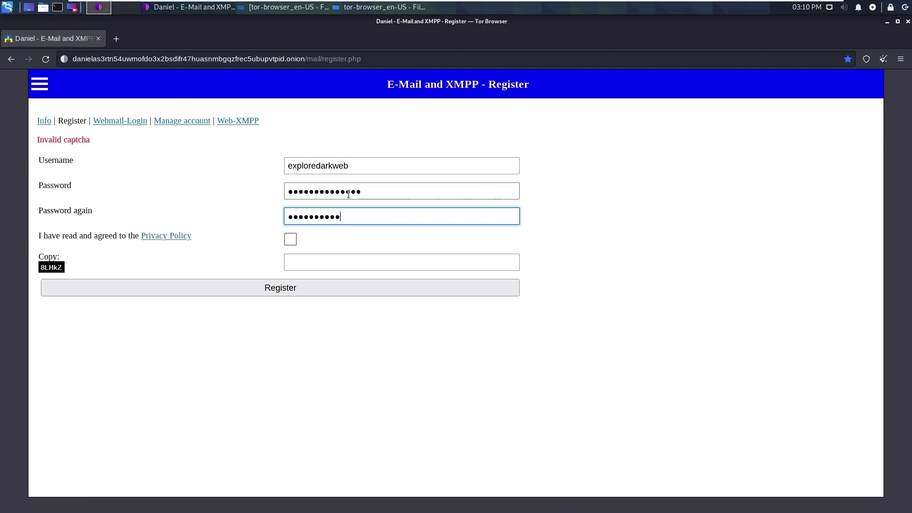
type("****")
left_click(290, 239)
Enter captcha 8LHkZ and submit the registration
left_click(295, 261)
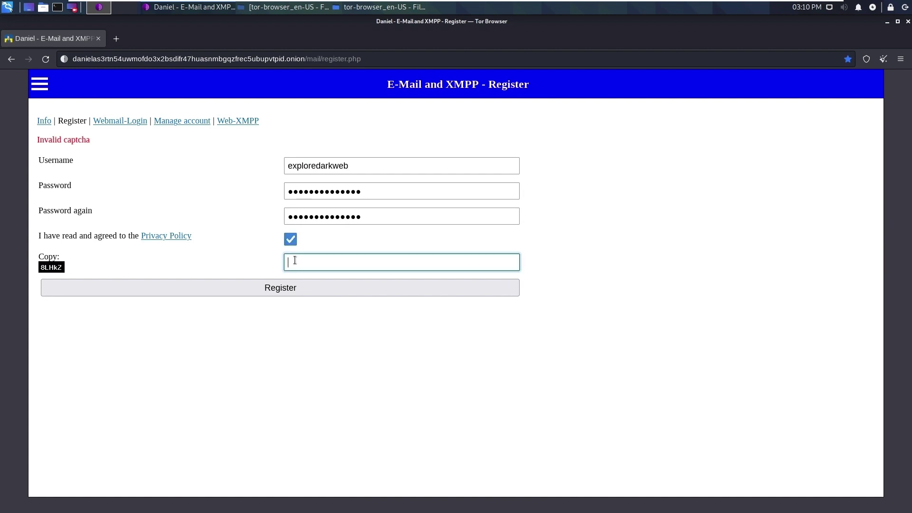
type("*")
key("BackSpace")
type("8LHkZ")
left_click(289, 289)
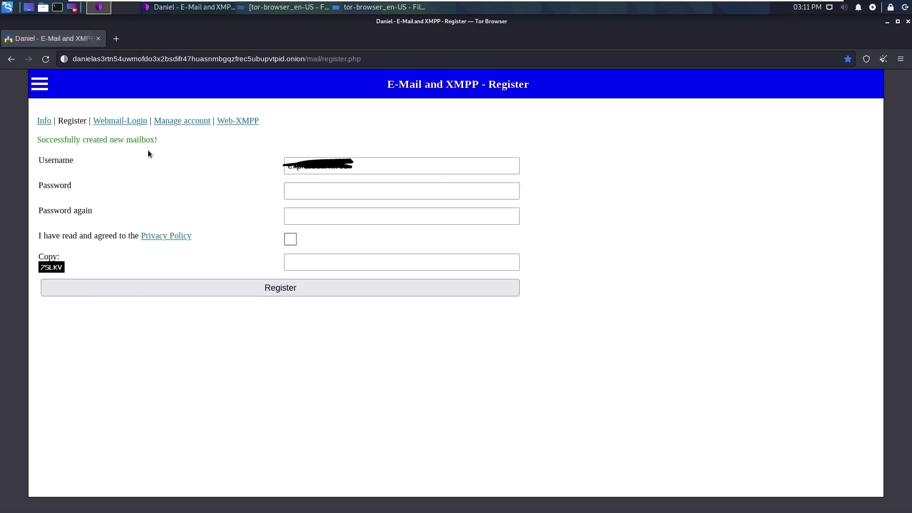
right_click(127, 123)
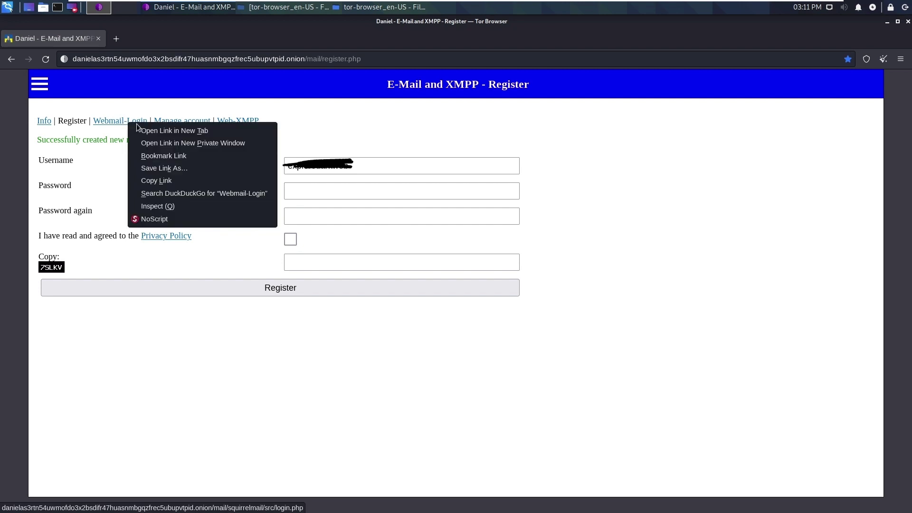
Open Webmail-Login in a new tab and sign in with the new account's credentials
left_click(145, 133)
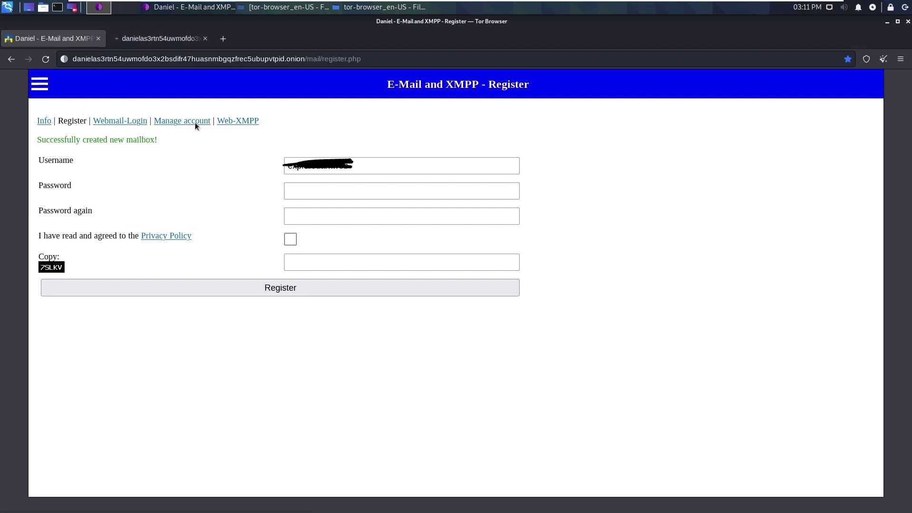
double_click(351, 166)
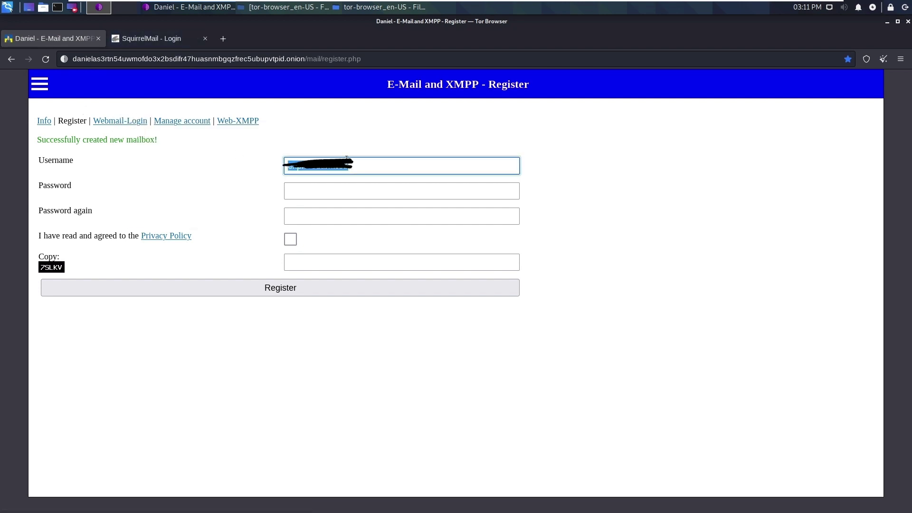
key("ctrl+c")
left_click(150, 42)
key("ctrl+v")
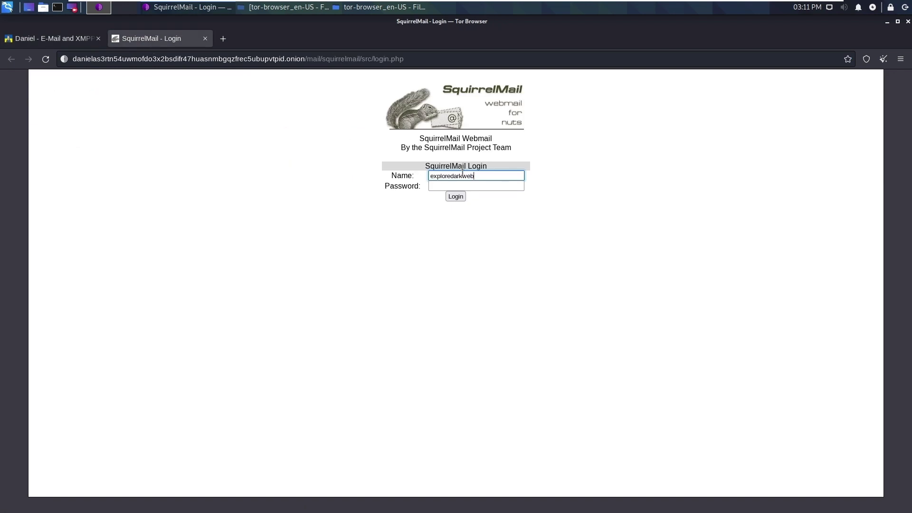
left_click(465, 185)
key("ctrl+v")
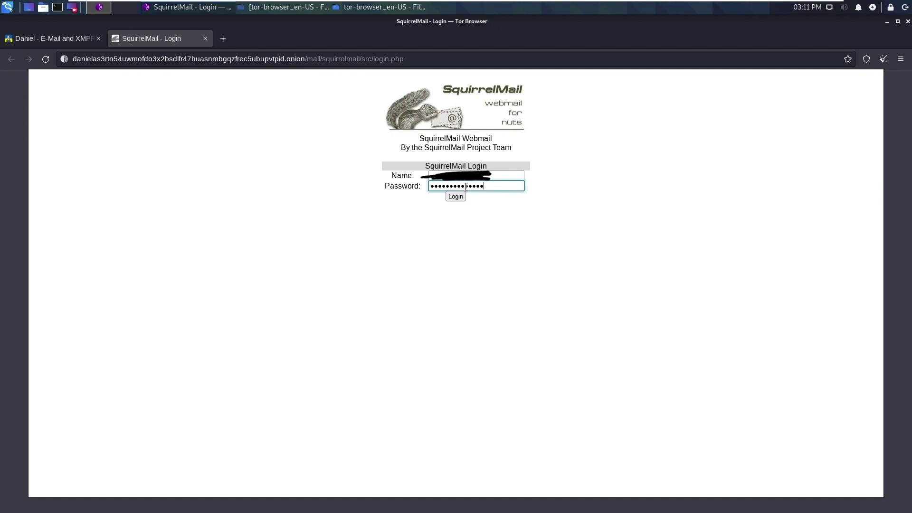
left_click(456, 196)
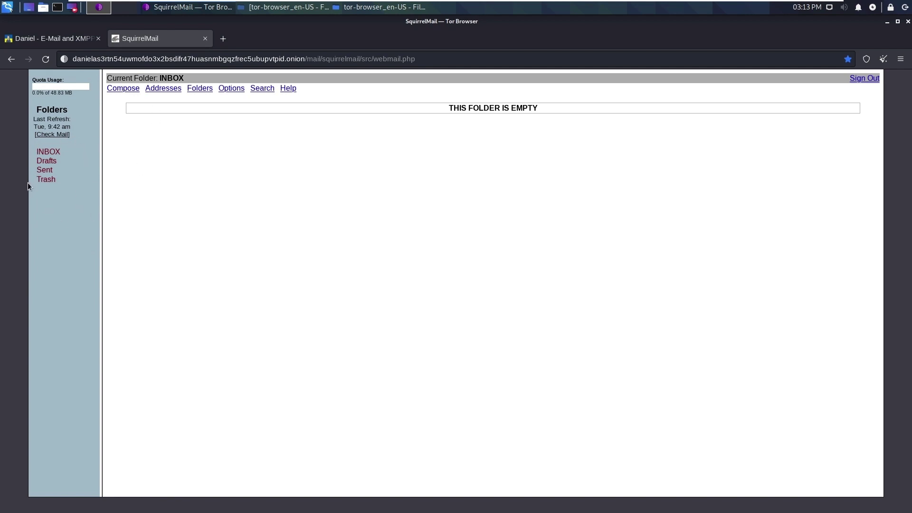
Start a new message to the recipient's address with subject 'Test'
left_click(124, 91)
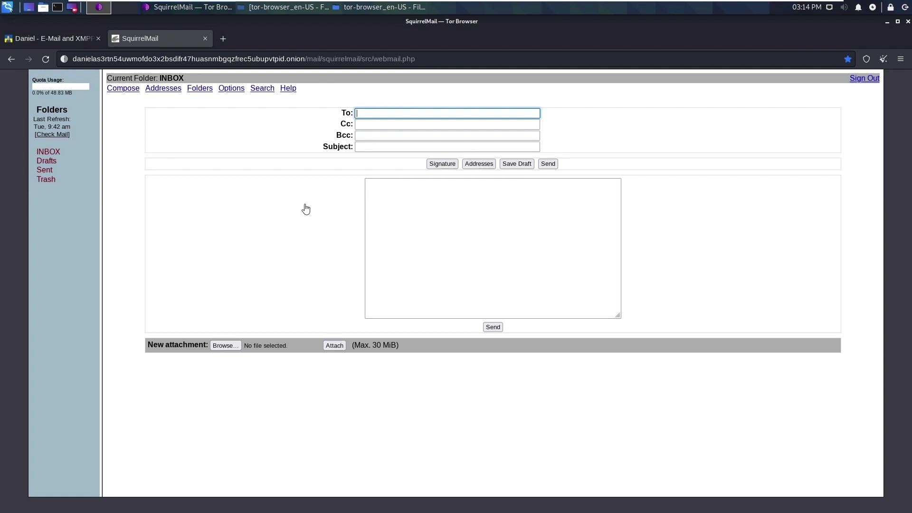
left_click(440, 5)
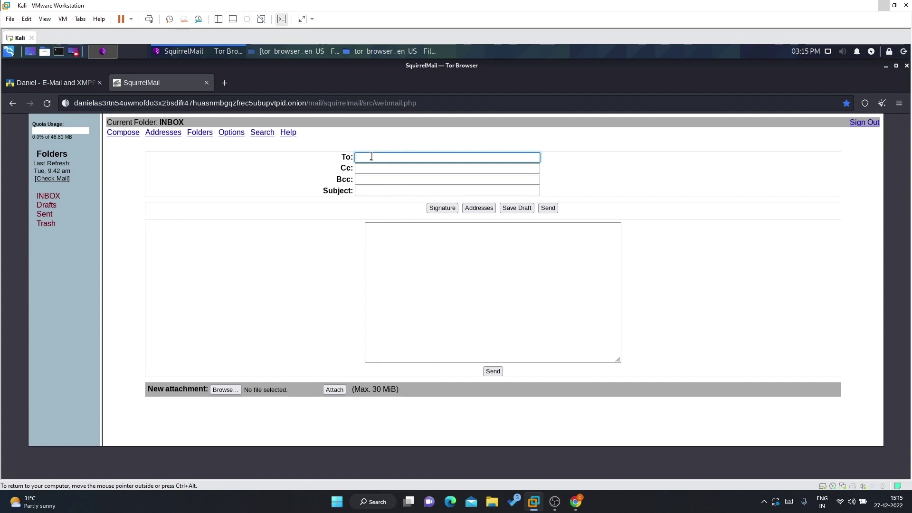
left_click(247, 19)
key("ctrl+v")
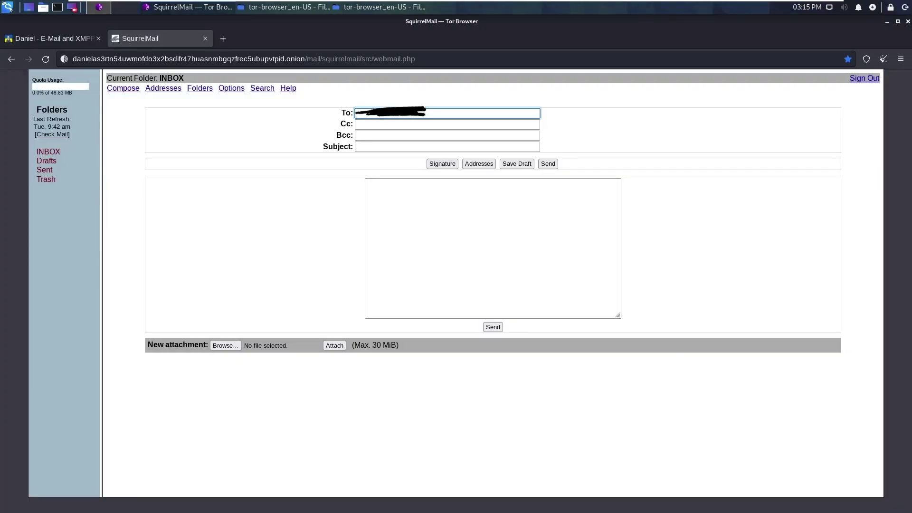
key("Tab")
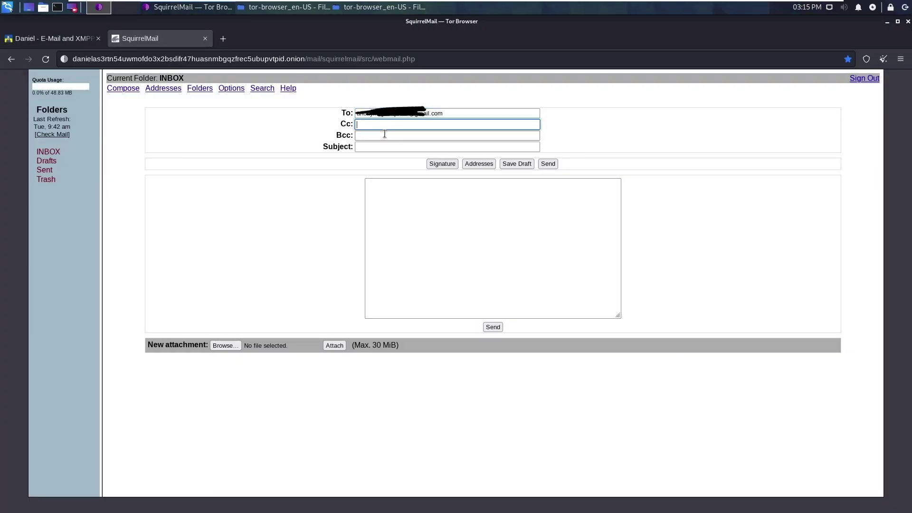
left_click(385, 134)
left_click(383, 145)
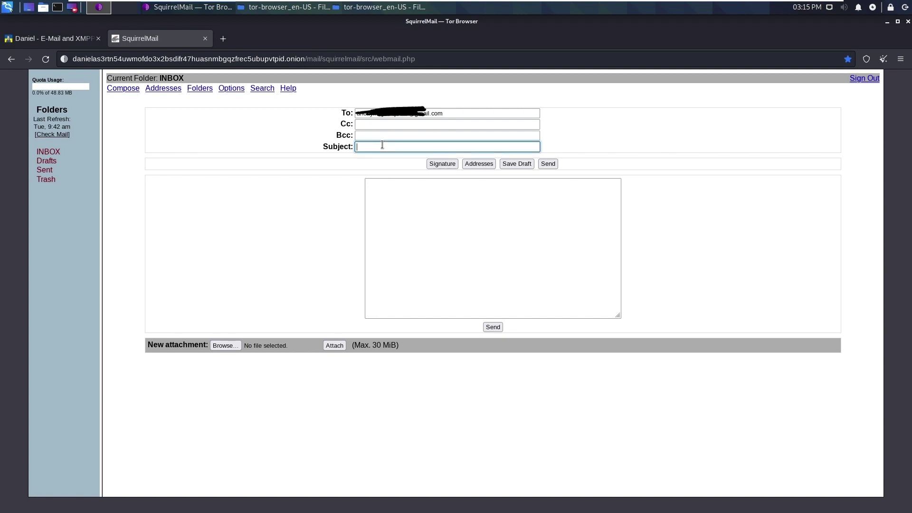
type("Test")
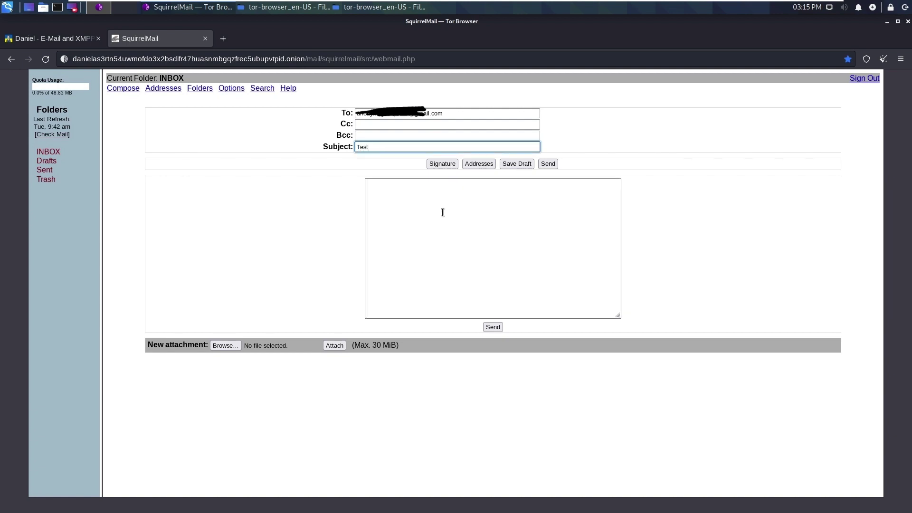
Write the body 'Hi, I am from crazy internet things. Thanks, Crazy Internet'
left_click(442, 212)
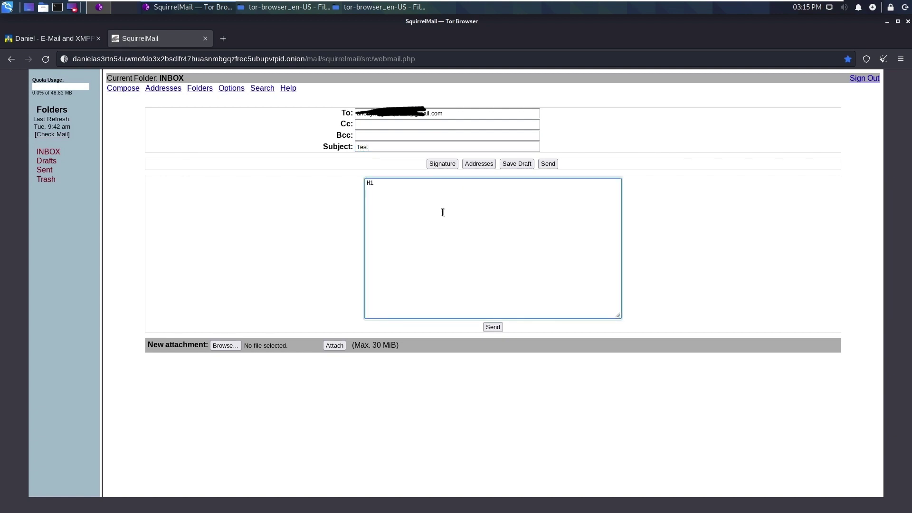
type("Hi,")
key("BackSpace")
type("I am from craz")
type("y inter")
type("net things.  ")
type("Thank")
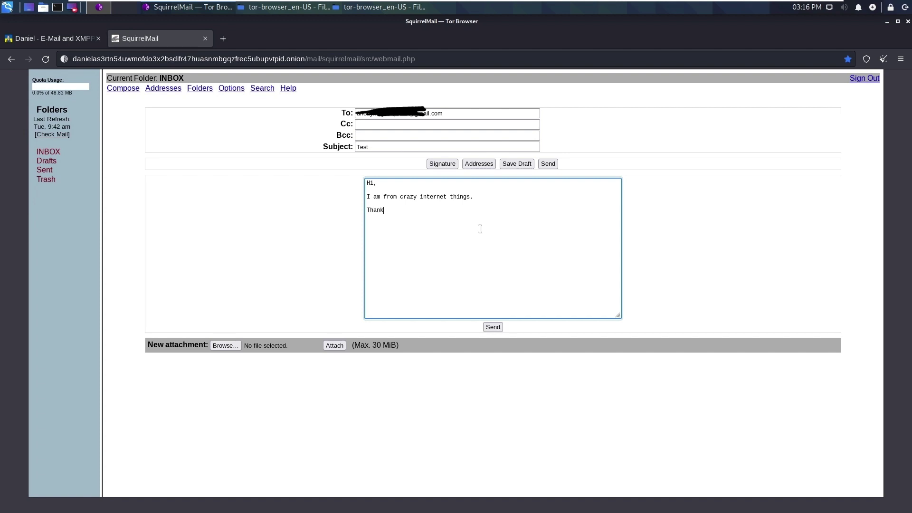
type("s,")
type(" Crazy")
type(" Internet")
Browse the Downloads folder for an attachment, then cancel without choosing a file
left_click(233, 345)
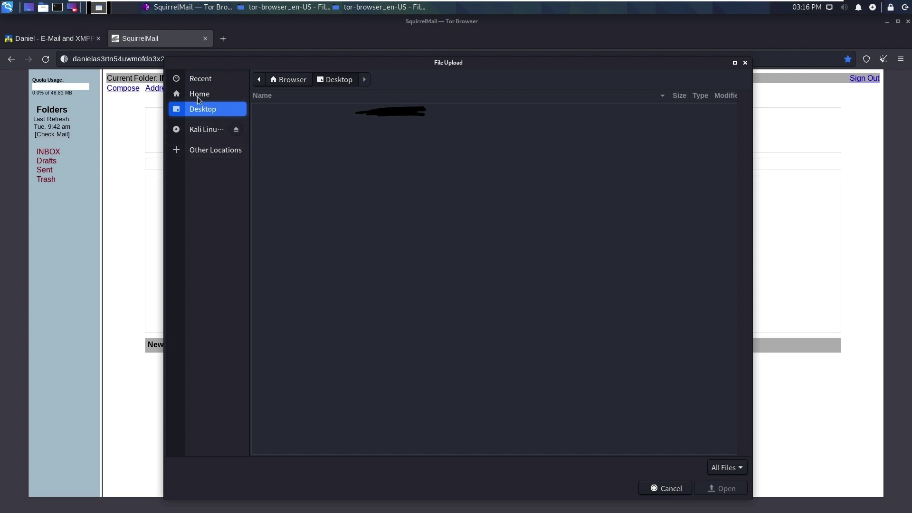
left_click(198, 94)
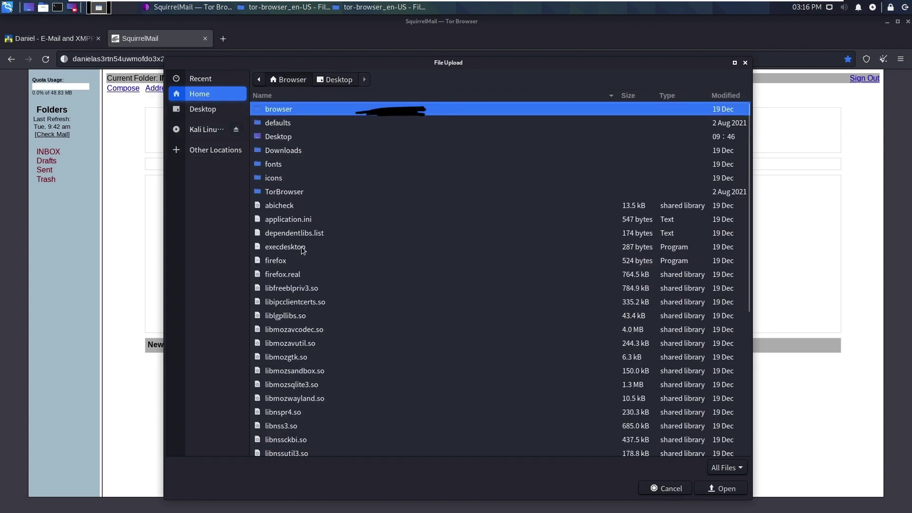
double_click(289, 151)
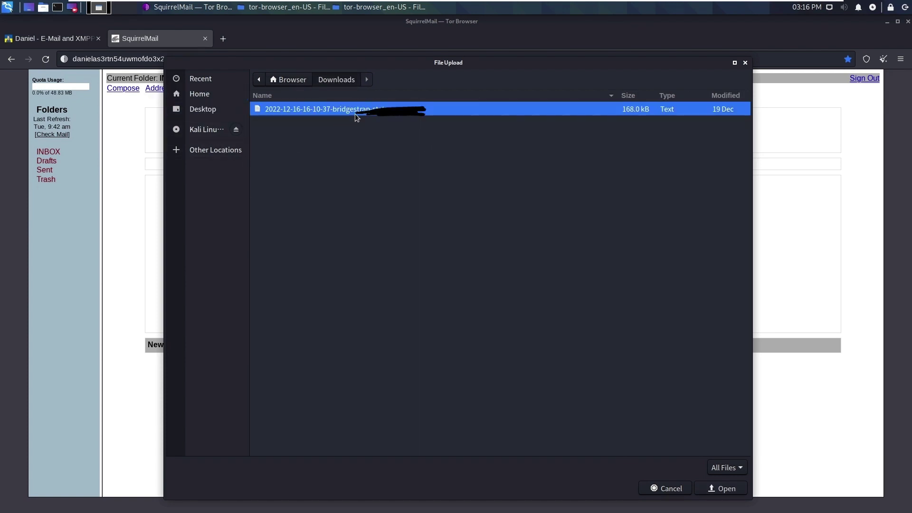
left_click(745, 62)
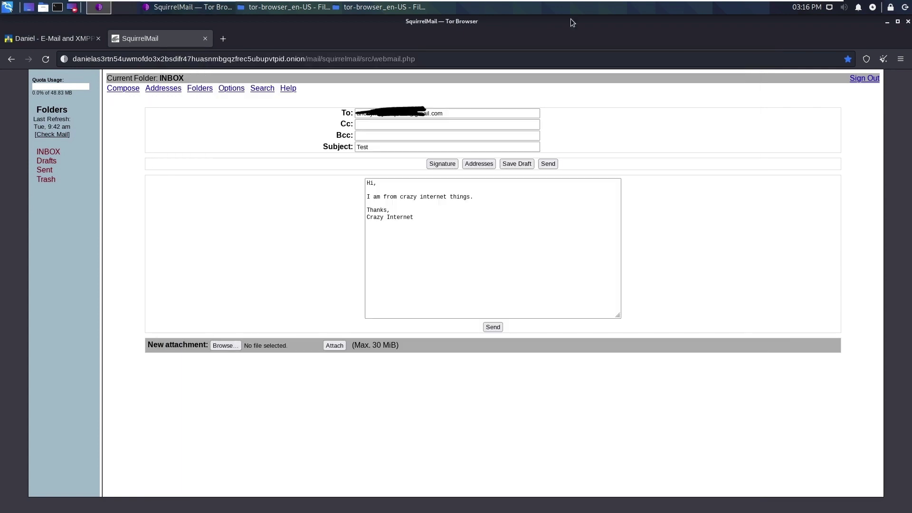
Search DuckDuckGo images for 'nature image' in a new tab and save the first result to Downloads
left_click(223, 39)
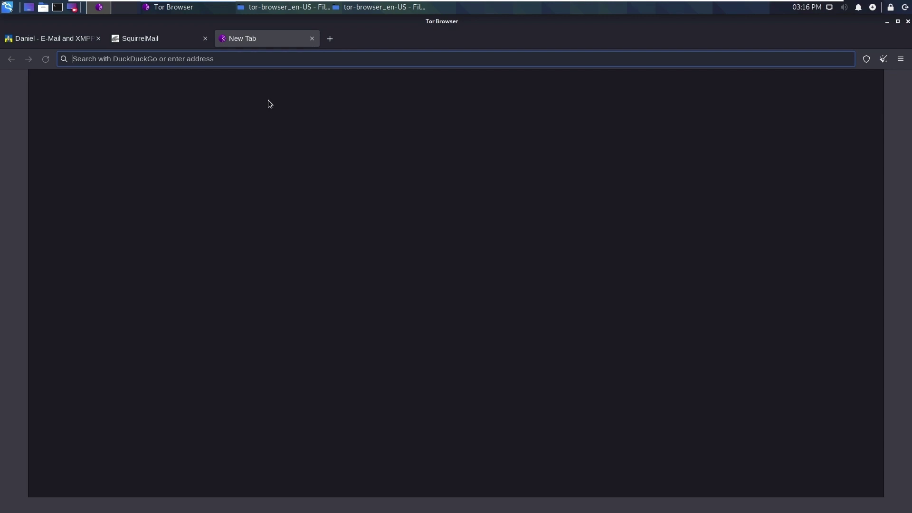
type("nature+image&ia=web")
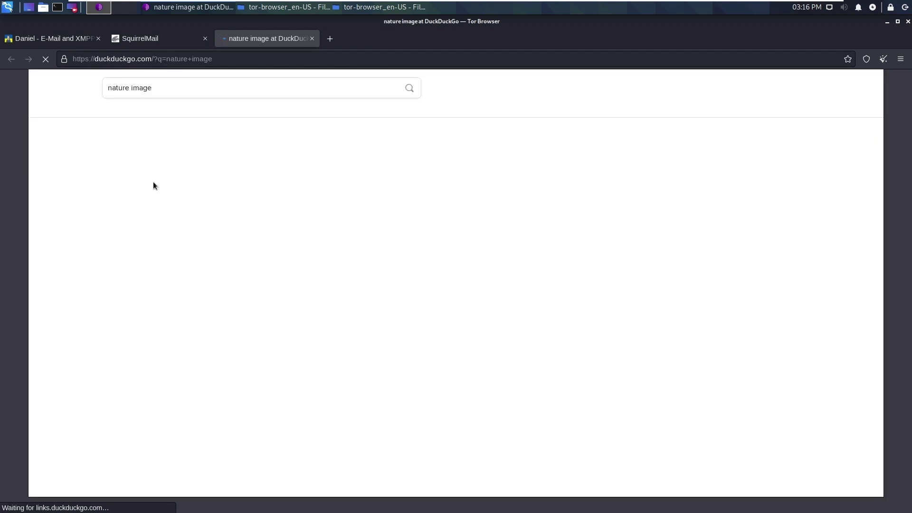
left_click(156, 110)
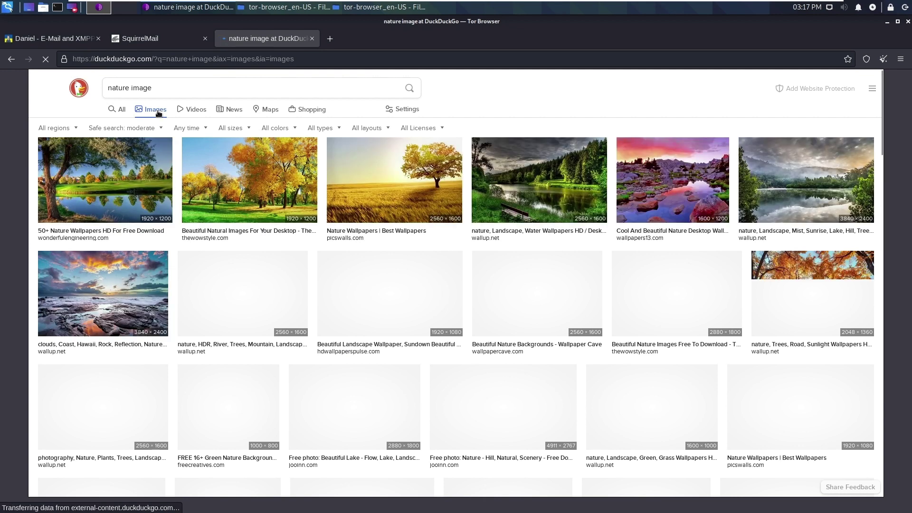
right_click(131, 193)
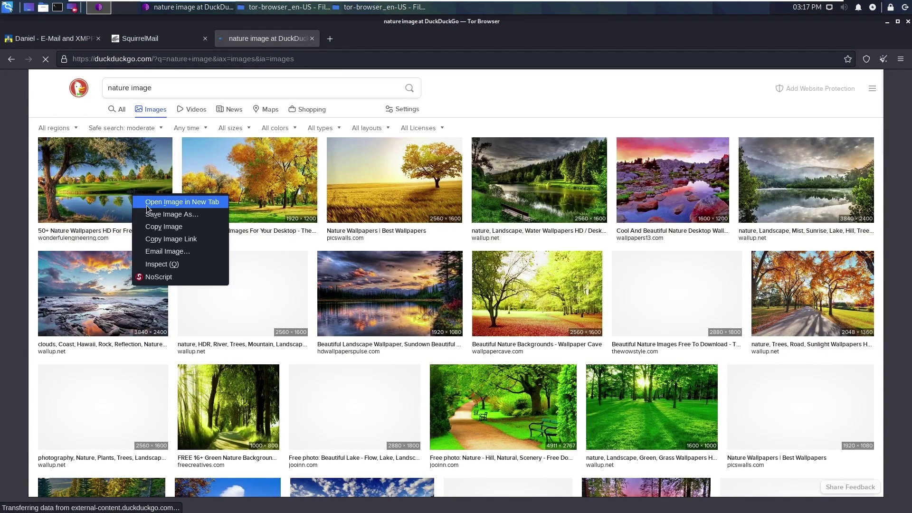
left_click(160, 215)
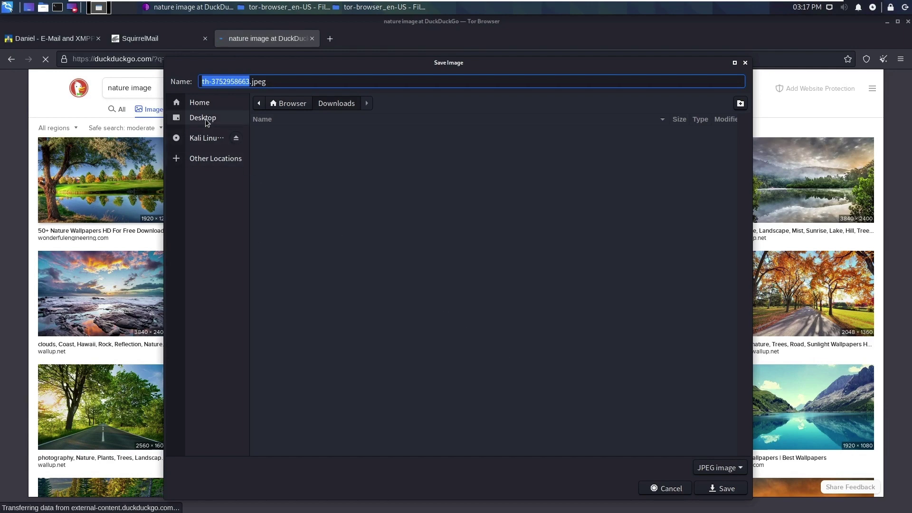
left_click(732, 492)
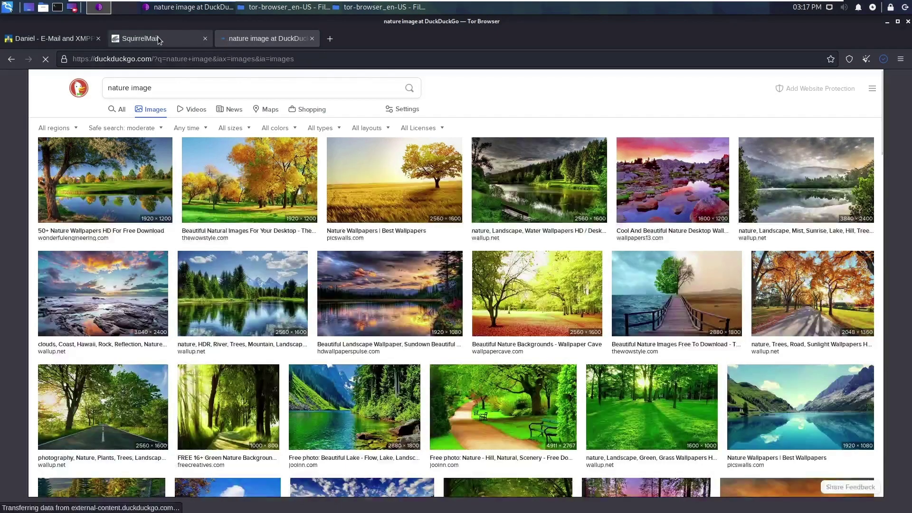
Attach th-3752958663.jpeg from Downloads to the Test message and send it
left_click(158, 37)
left_click(222, 346)
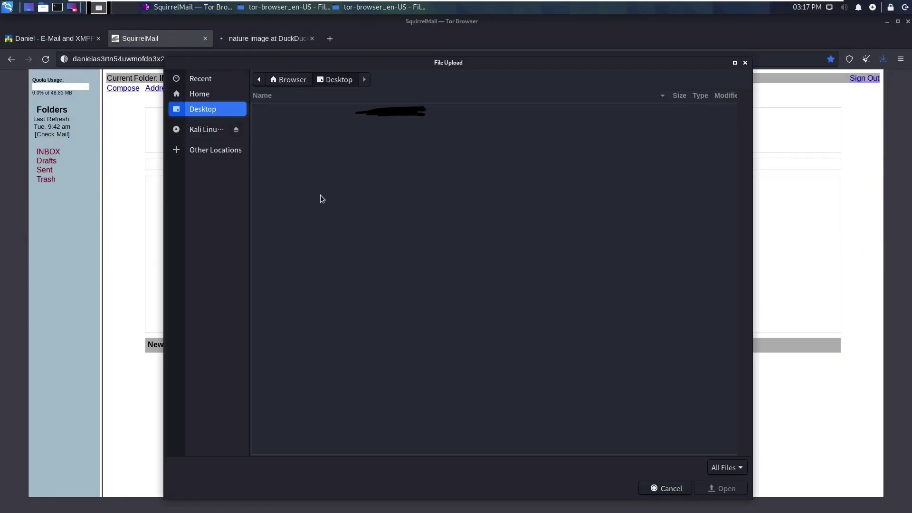
left_click(293, 82)
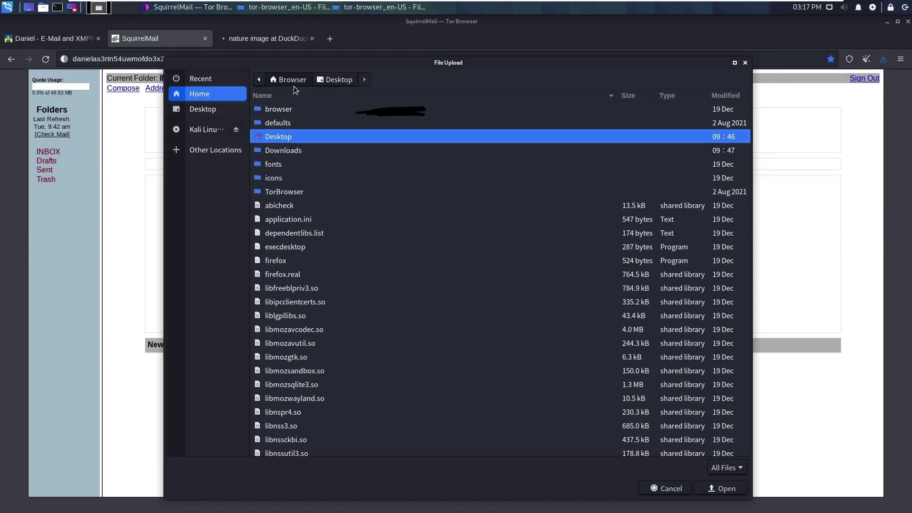
double_click(285, 151)
left_click(295, 123)
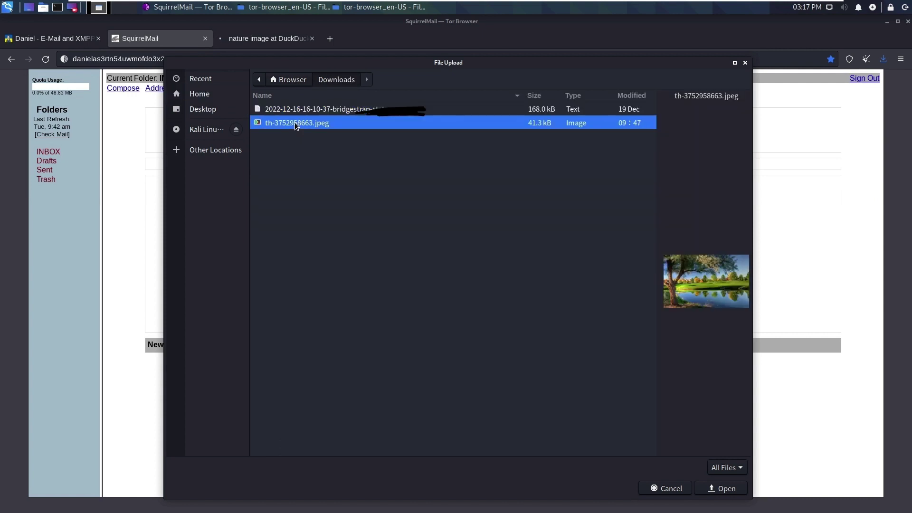
double_click(295, 124)
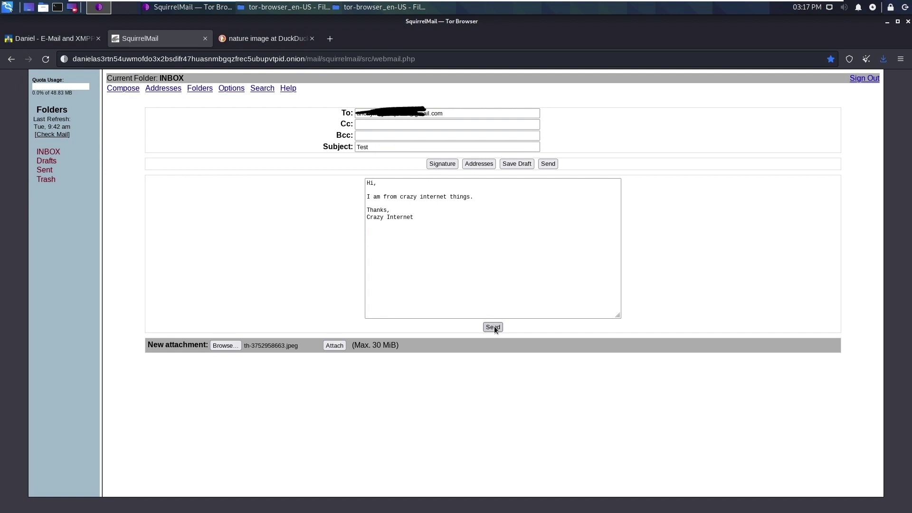
left_click(494, 326)
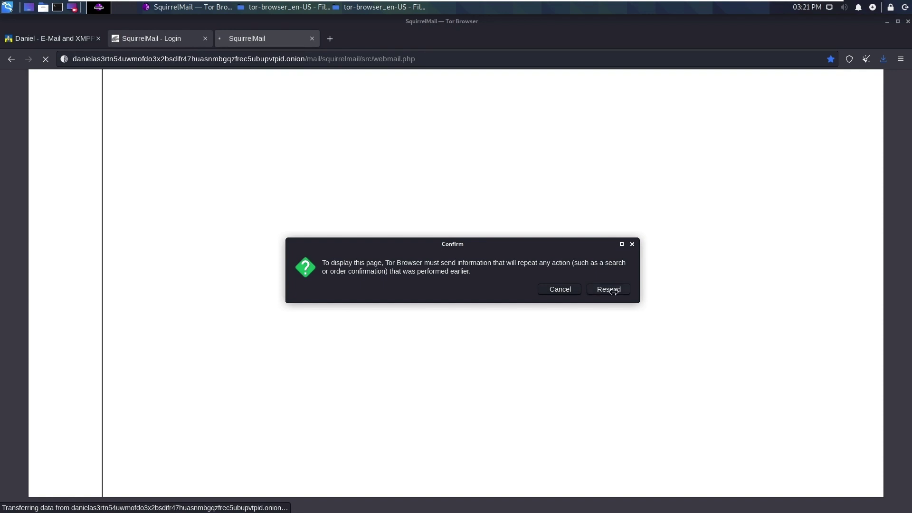
Resubmit the form, close the error tab and log back in
left_click(613, 291)
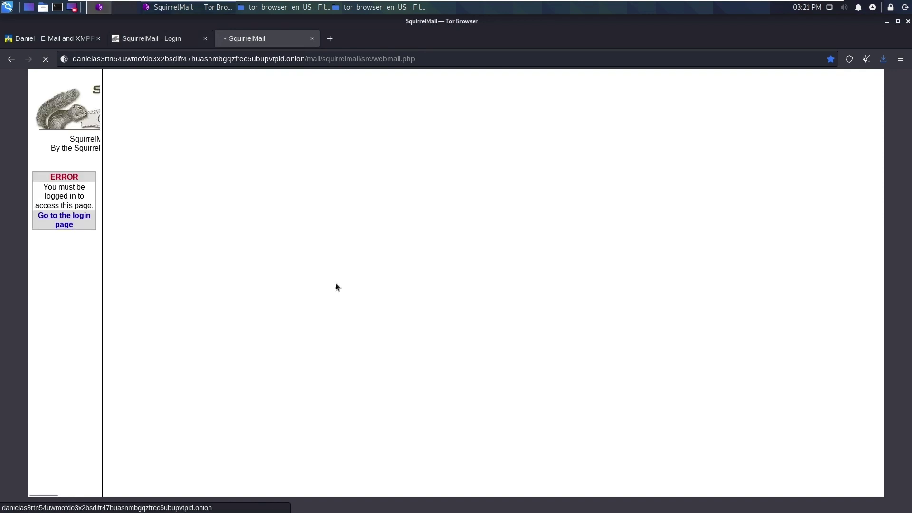
left_click(147, 38)
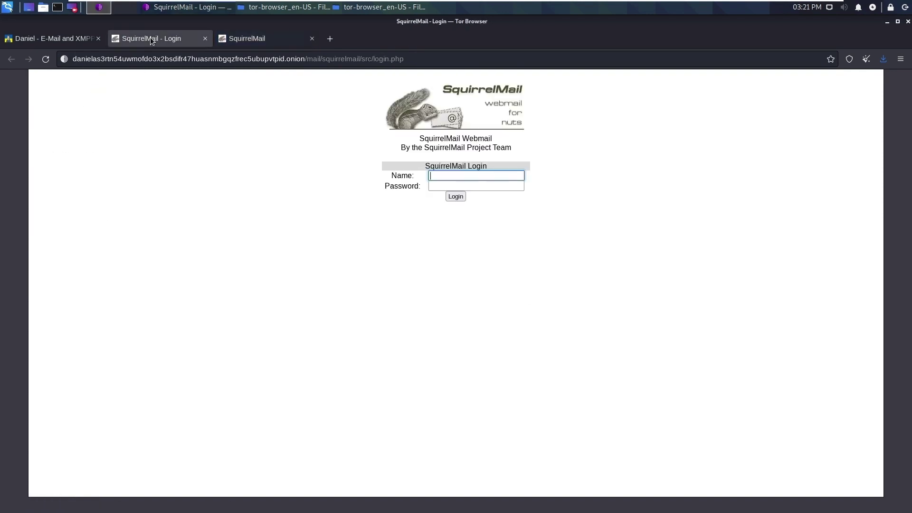
left_click(311, 38)
key("ctrl+v")
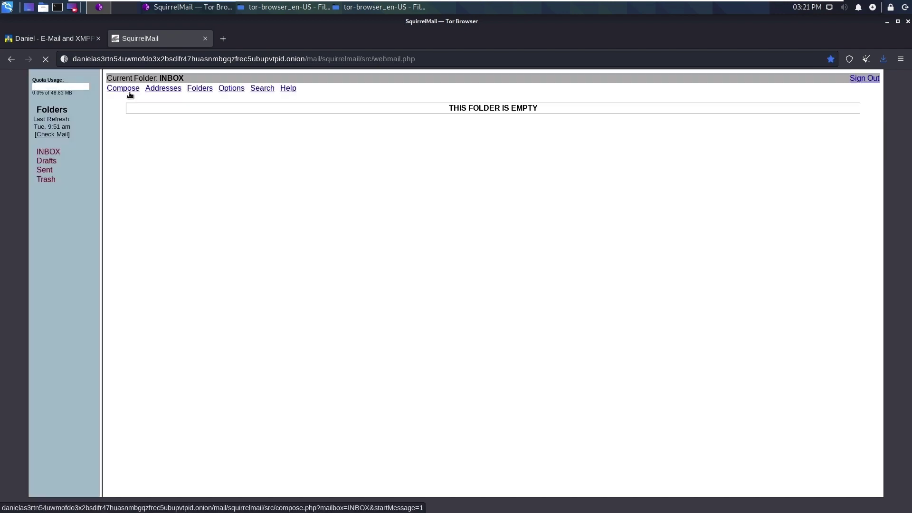
Start a new message to the recipient's address with subject 'Test'
left_click(129, 93)
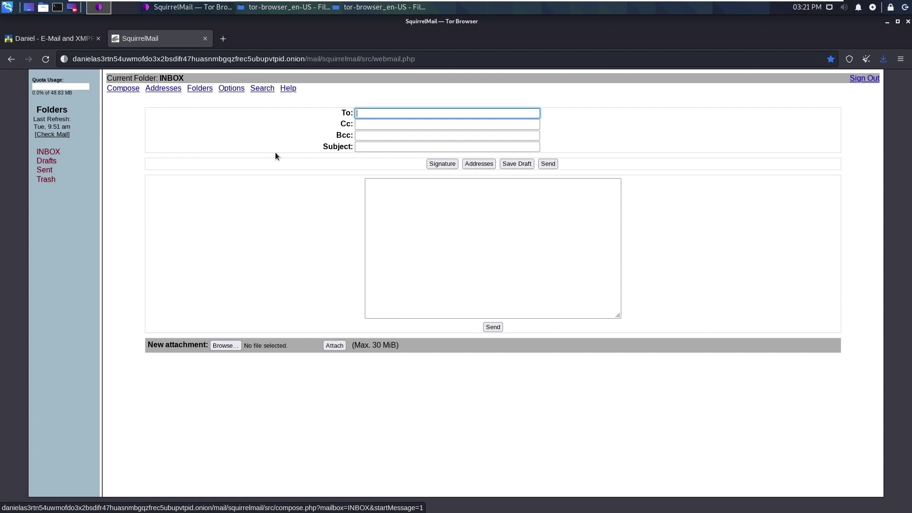
key("ctrl+v")
left_click(396, 148)
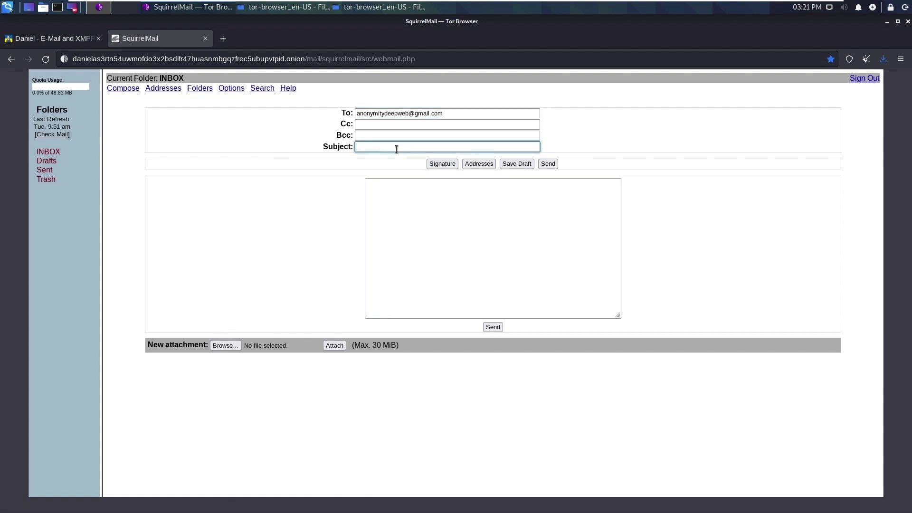
type("Test")
Write the body 'Hi, This is crazy internet things. Thanks, Crazy Internet' on separate lines
key("Tab")
key("Tab")
key("Tab")
key("Tab")
key("Tab")
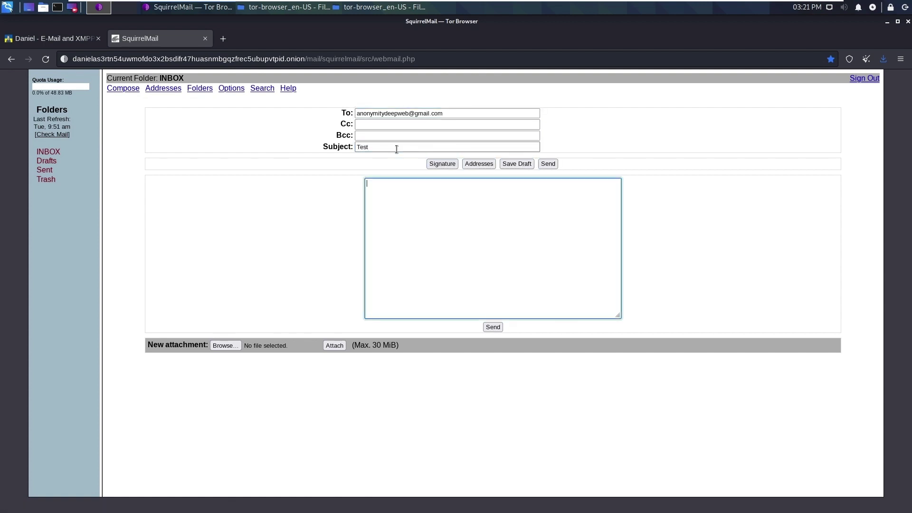
type("Hi,")
key("Return")
key("Return")
type("This is crazy internet things.")
key("Return")
key("Return")
type("Thanks,")
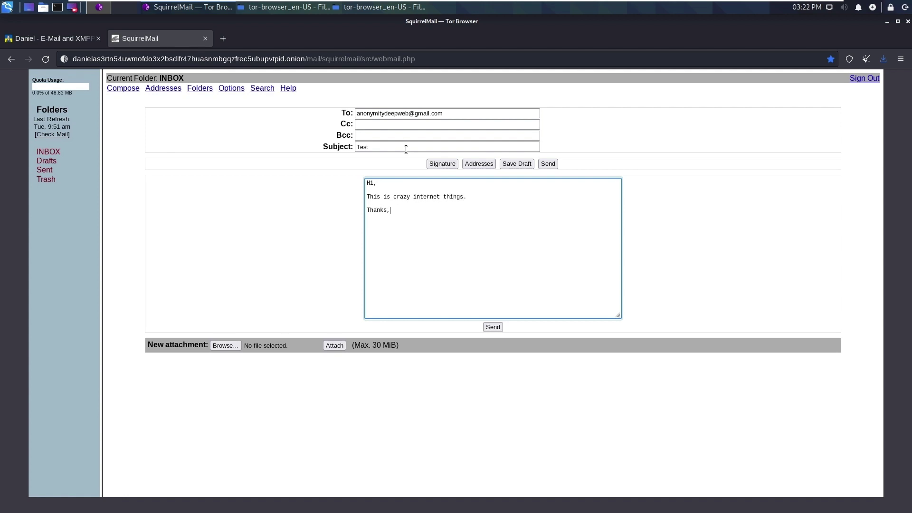
key("Return")
type("Crazy Internet")
Attach th-3752958663.jpeg and send the message
left_click(225, 345)
double_click(277, 128)
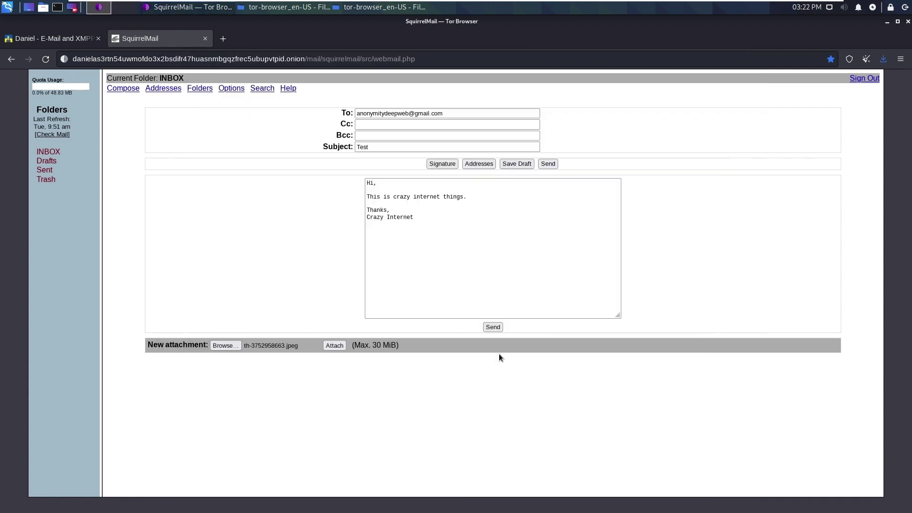
left_click(492, 327)
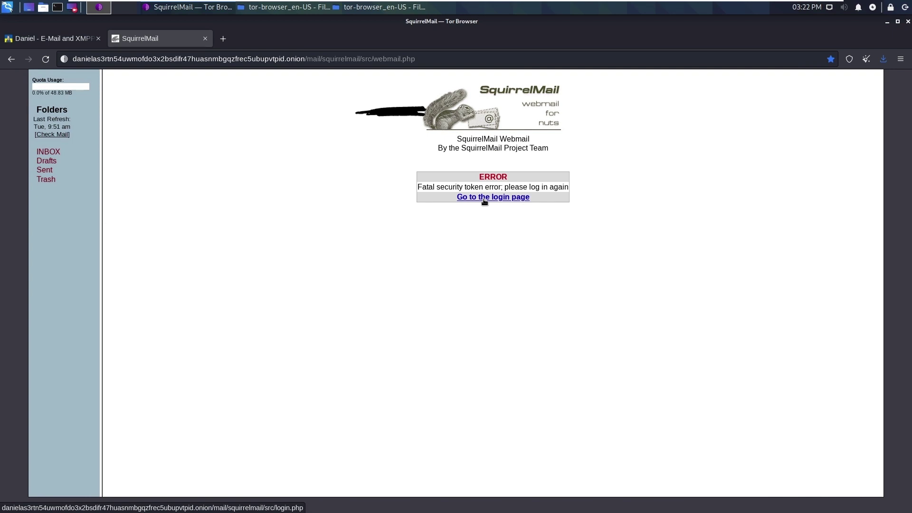
Return to the login page and sign in with the account name and password
left_click(484, 197)
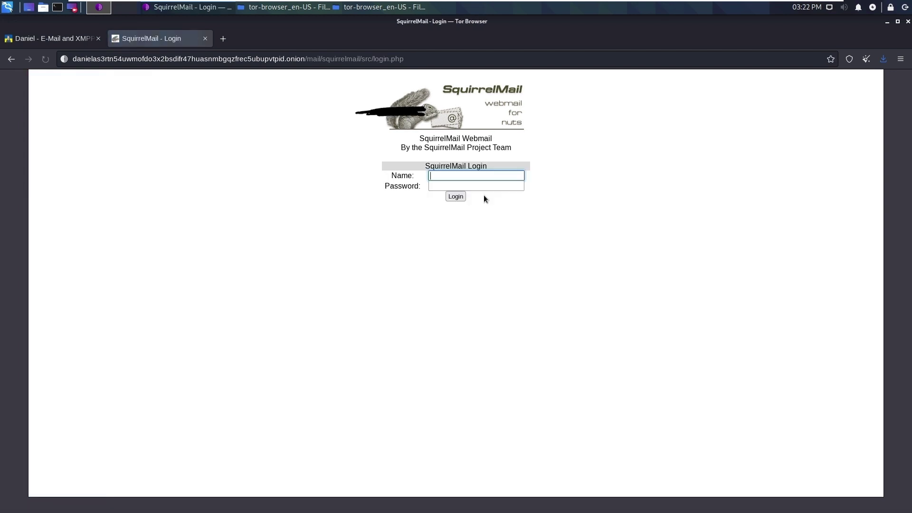
key("ctrl+v")
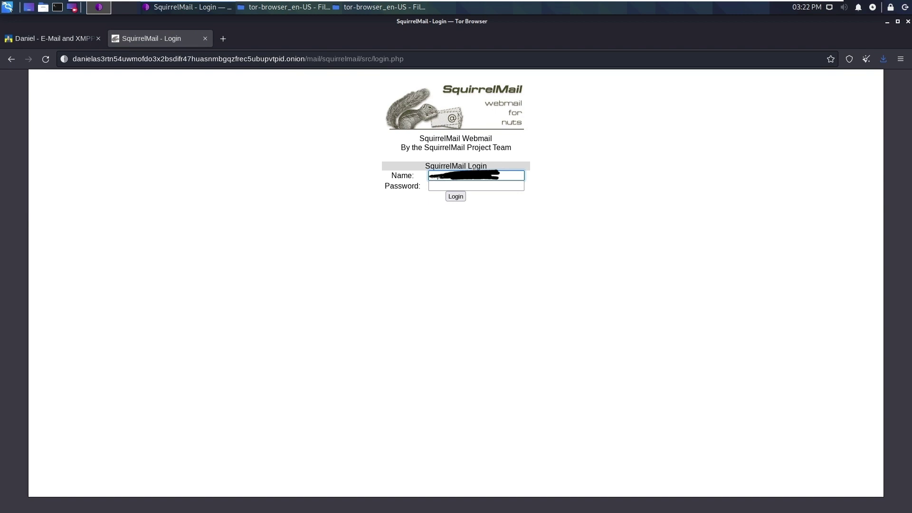
key("Tab")
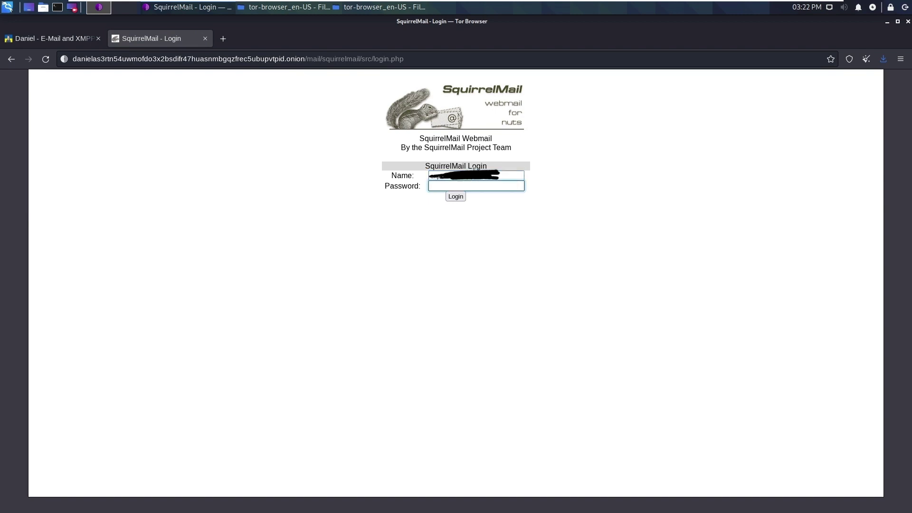
type("•••••••••••••••")
left_click(456, 196)
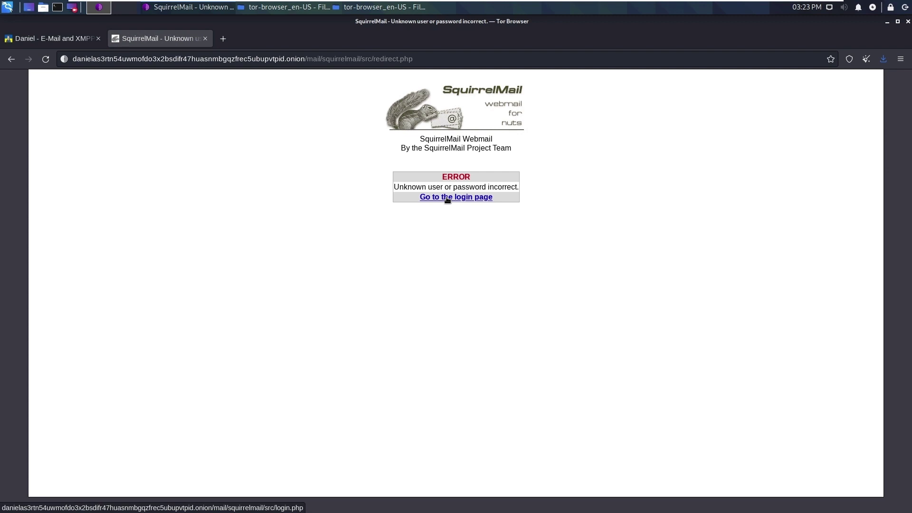
After the rejected attempt, log in again with the username and password
left_click(447, 200)
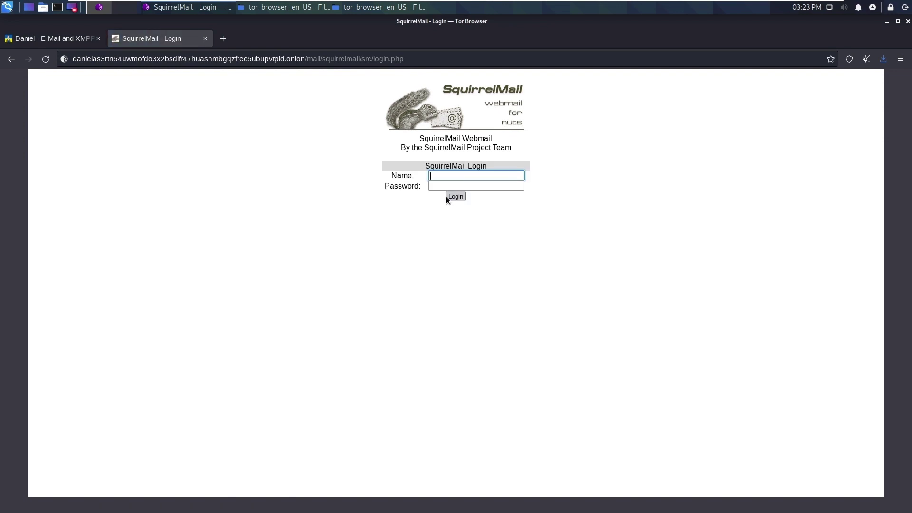
type("daniel")
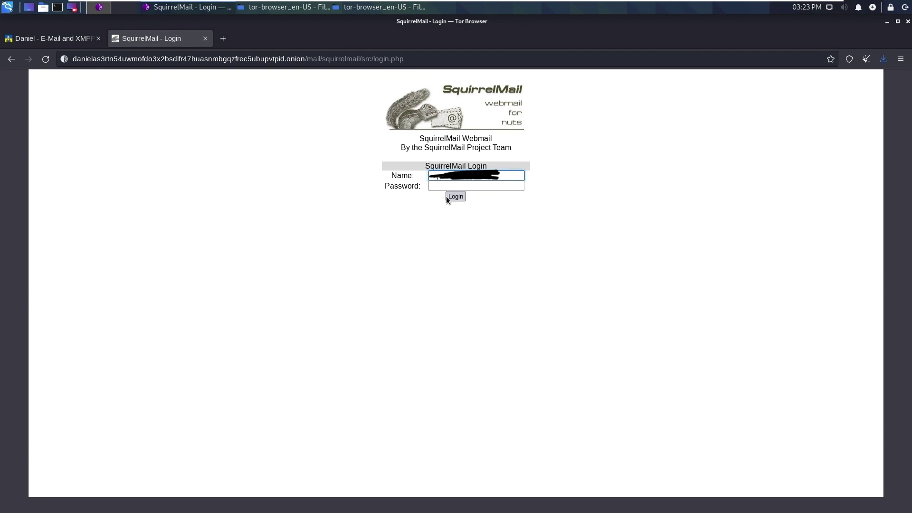
key("Tab")
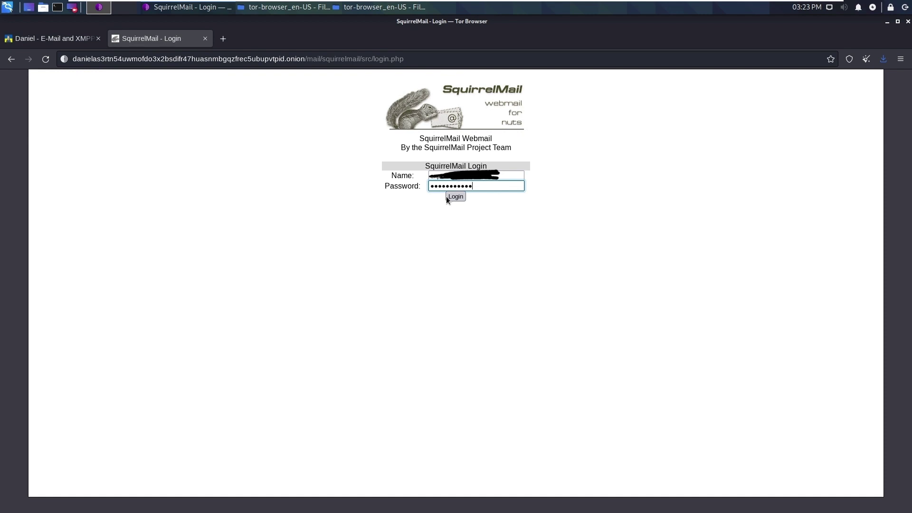
type("***")
left_click(461, 196)
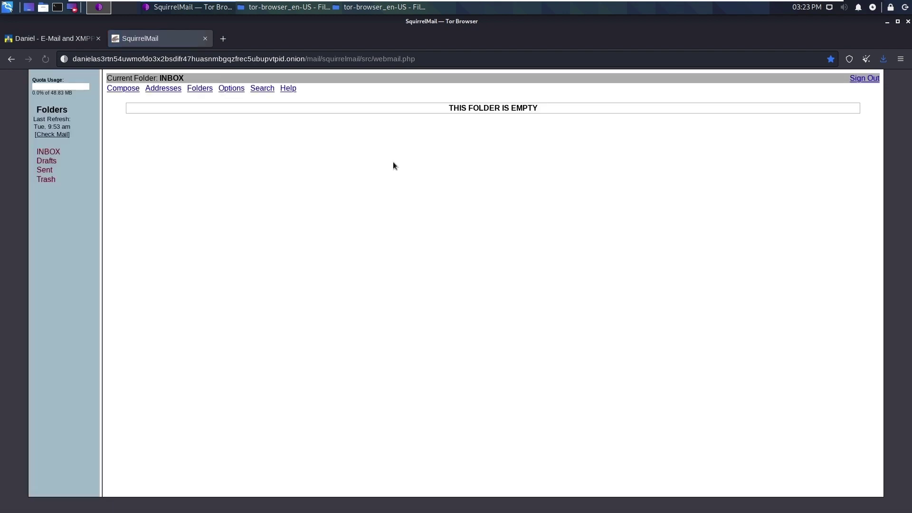
left_click(123, 89)
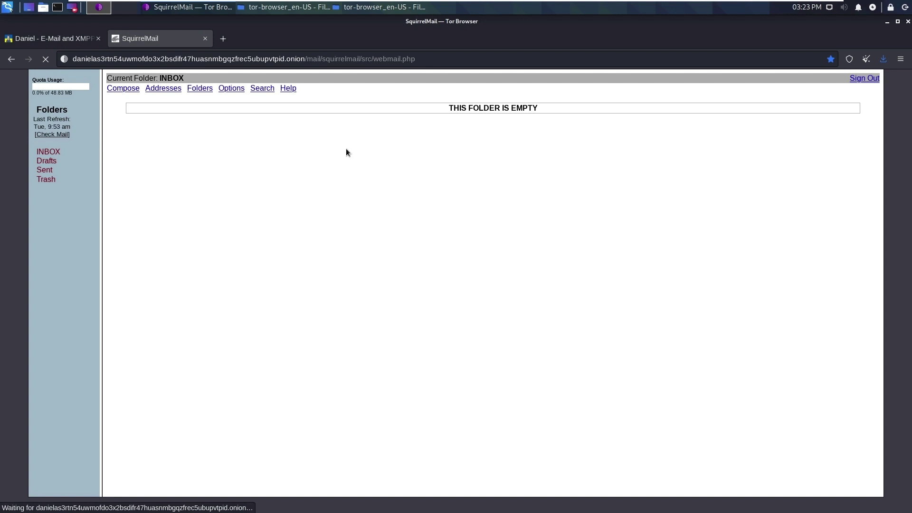
left_click(386, 113)
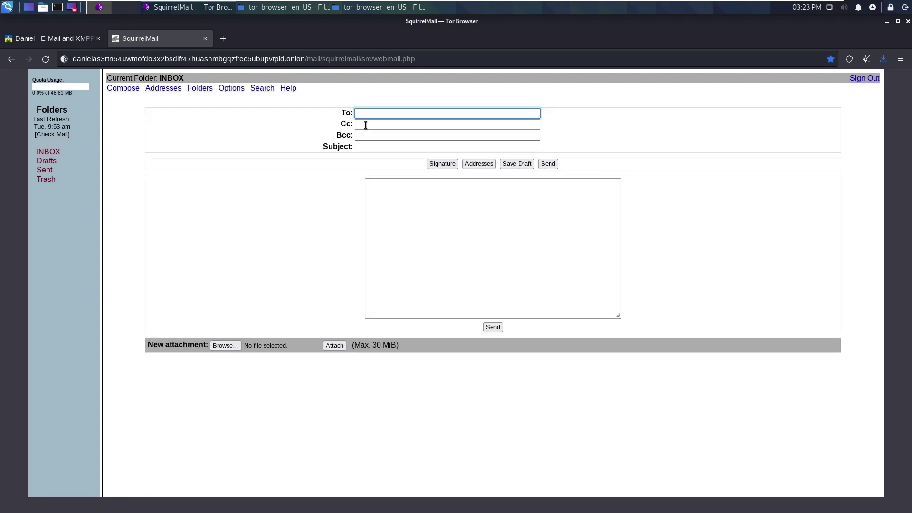
left_click(386, 124)
left_click(385, 150)
type("Test")
key("Tab")
key("Tab")
key("Tab")
key("Tab")
key("Tab")
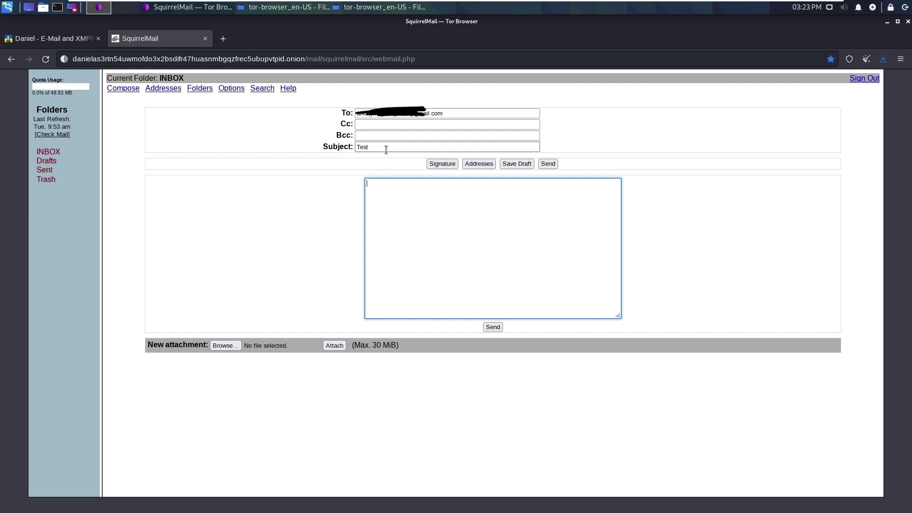
type("Hi,")
key("Return")
key("Return")
type("This is test mailThanks,")
key("Return")
left_click(225, 346)
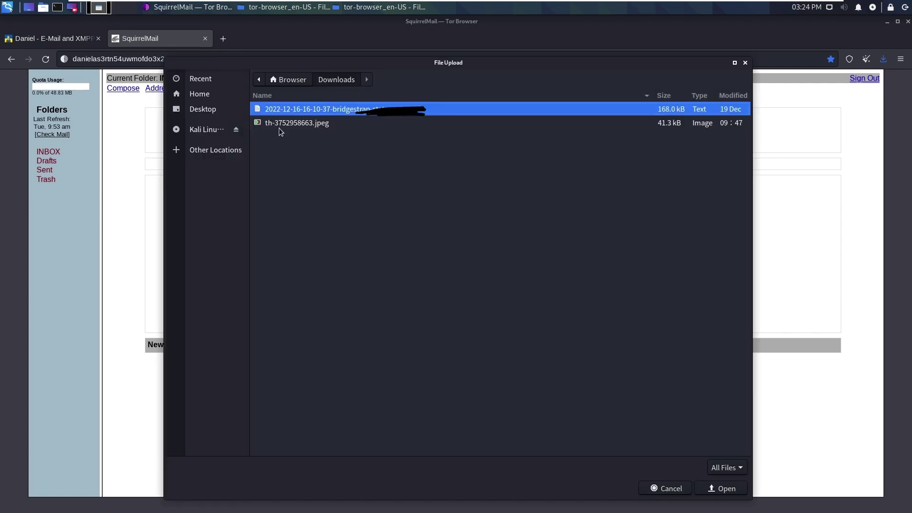
double_click(279, 125)
left_click(493, 327)
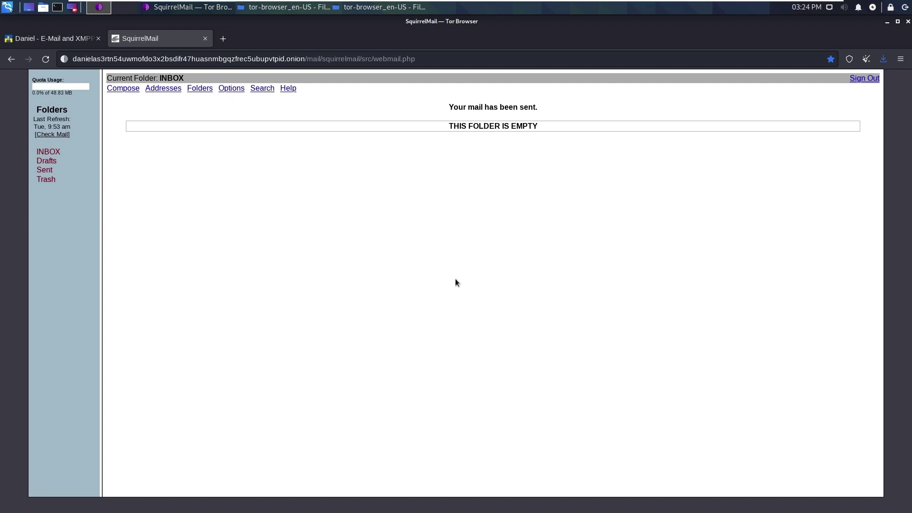
left_click(46, 59)
Switch to Gmail in Chrome, refresh, and open the Test message in the Spam folder
mouse_move(423, 4)
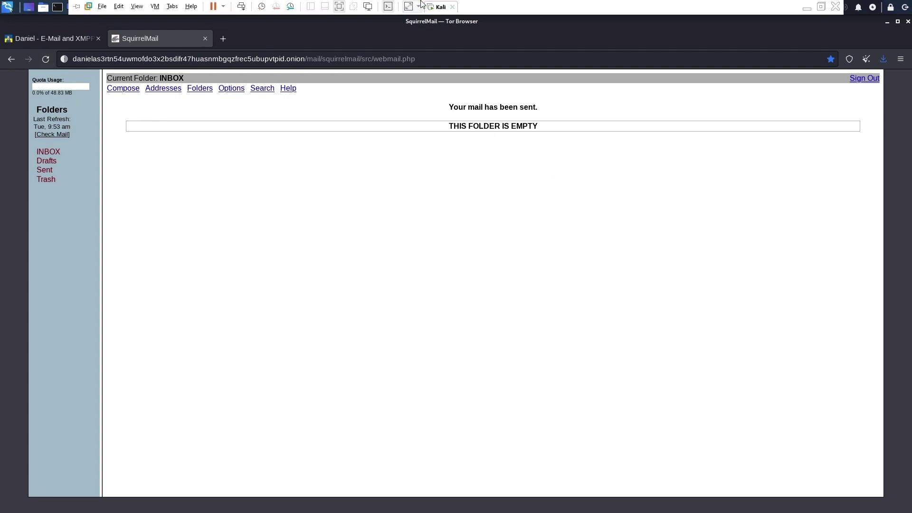
left_click(341, 10)
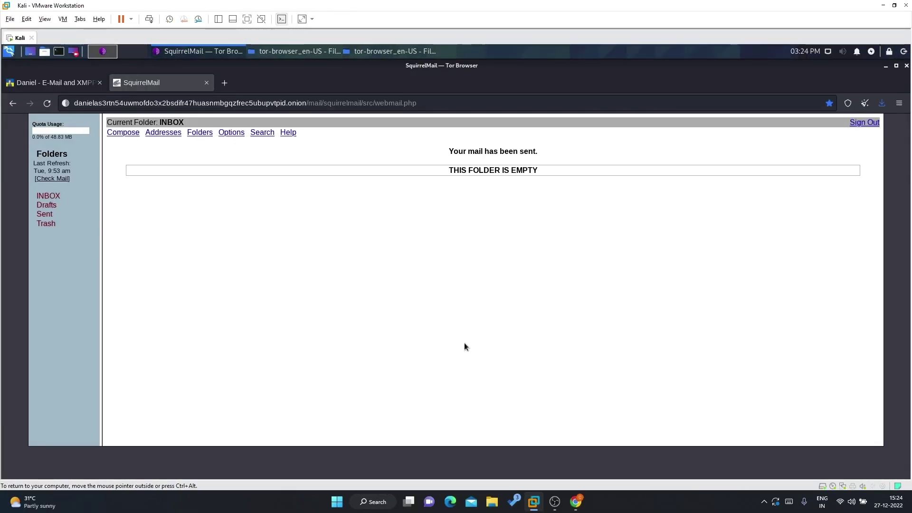
left_click(576, 501)
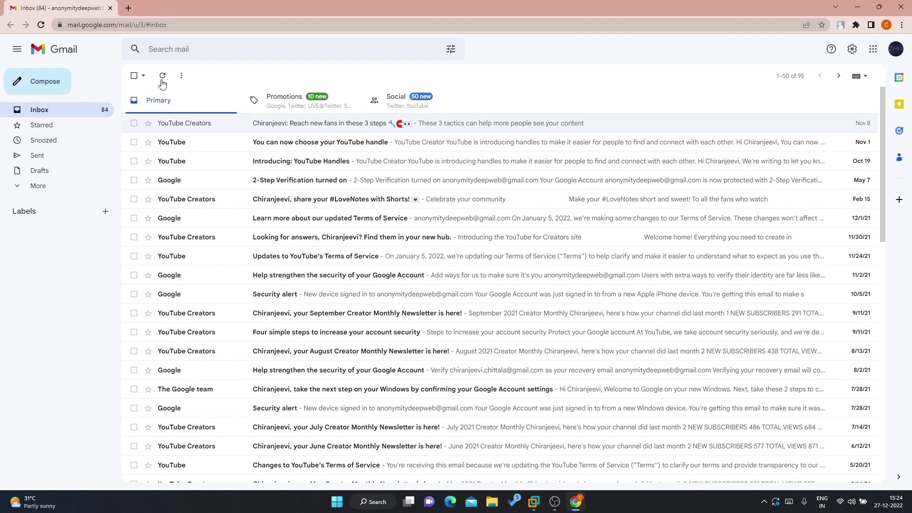
left_click(162, 82)
left_click(162, 77)
left_click(162, 78)
left_click(162, 77)
left_click(37, 185)
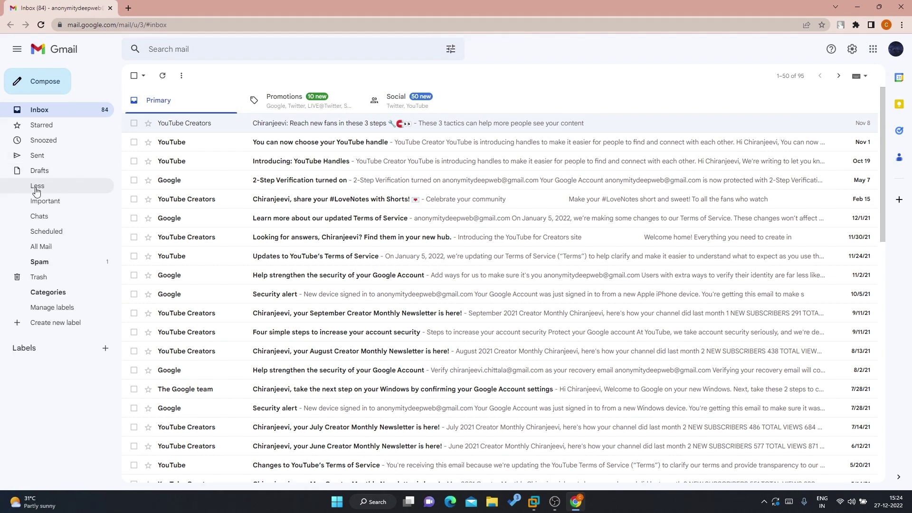
left_click(51, 268)
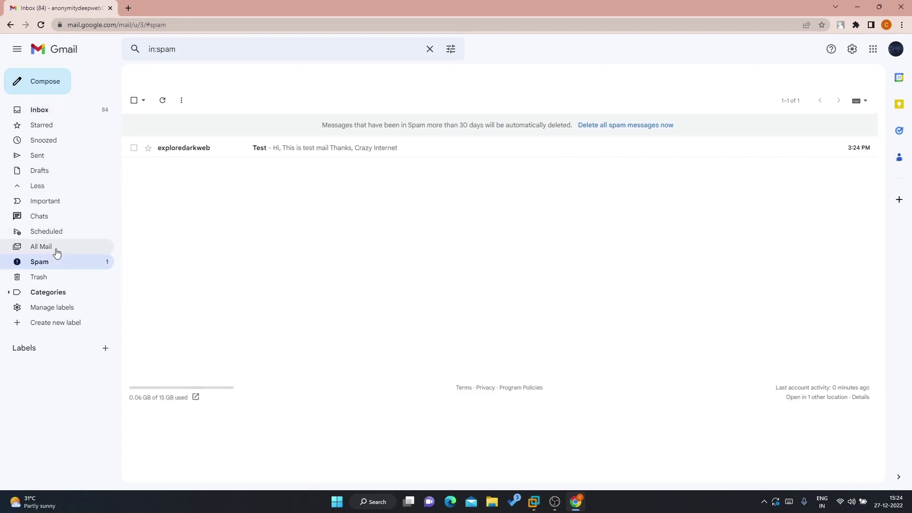
left_click(294, 158)
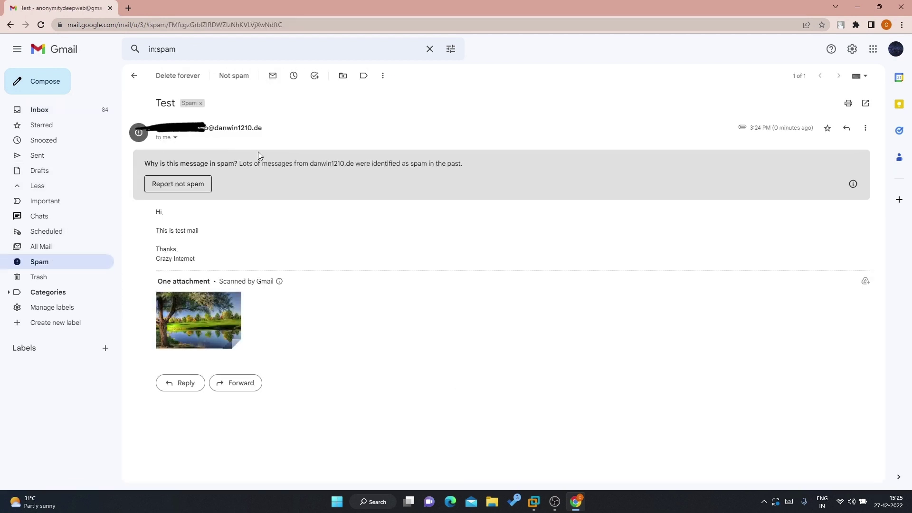
Inspect the sender's domain in the spam warning and preview the attached landscape image
mouse_move(221, 131)
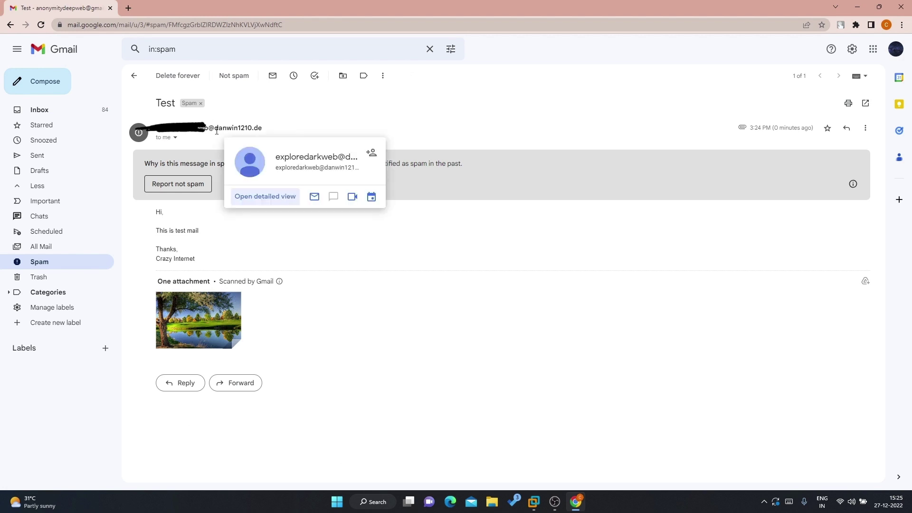
left_click_drag(219, 128, 273, 131)
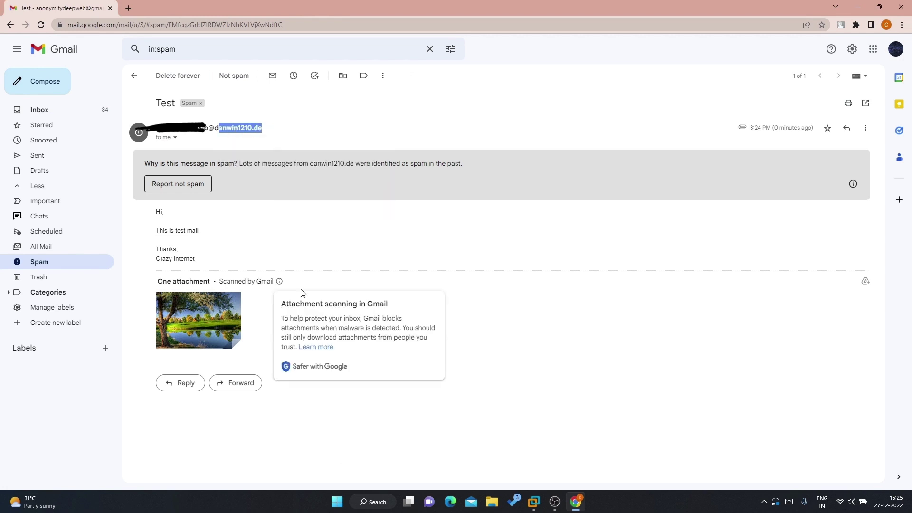
left_click(289, 266)
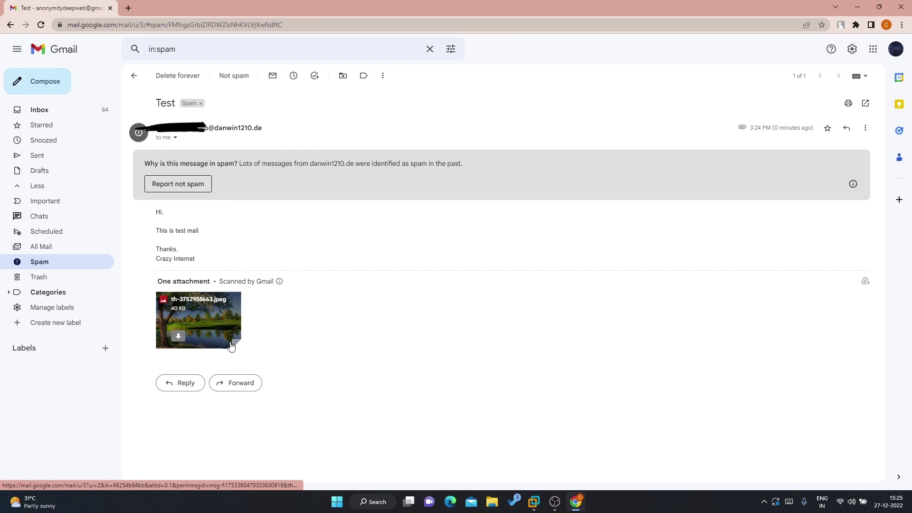
left_click(199, 311)
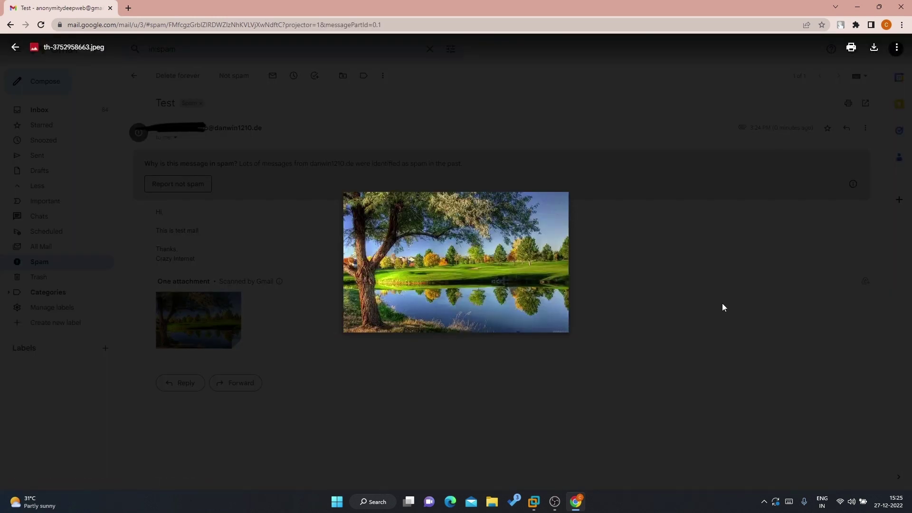
left_click(670, 259)
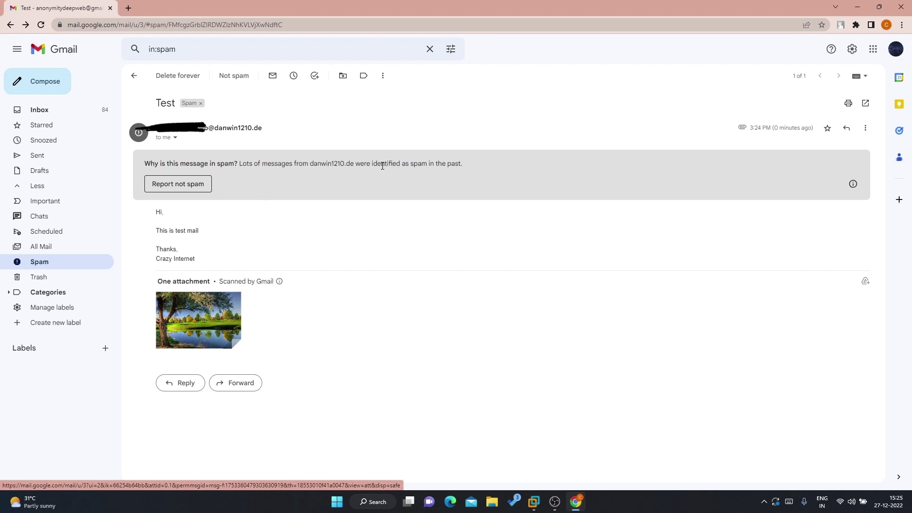
left_click_drag(312, 163, 352, 164)
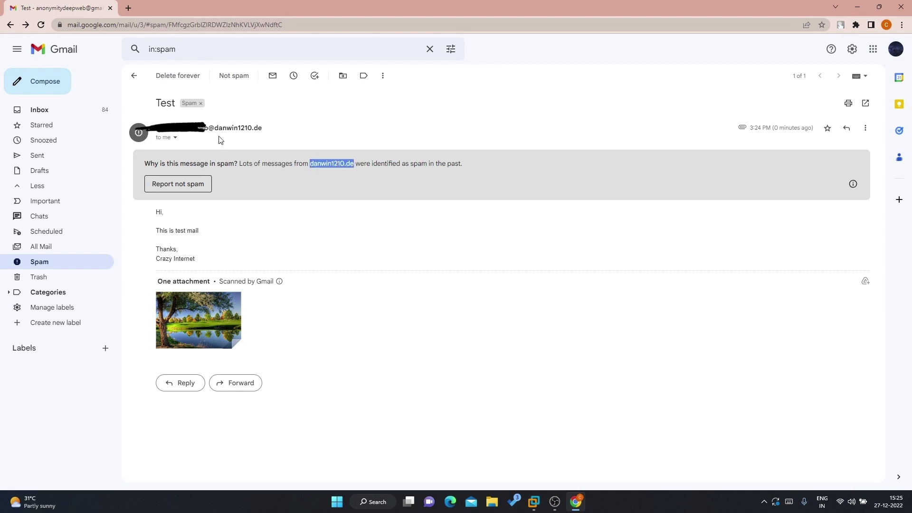
mouse_move(216, 128)
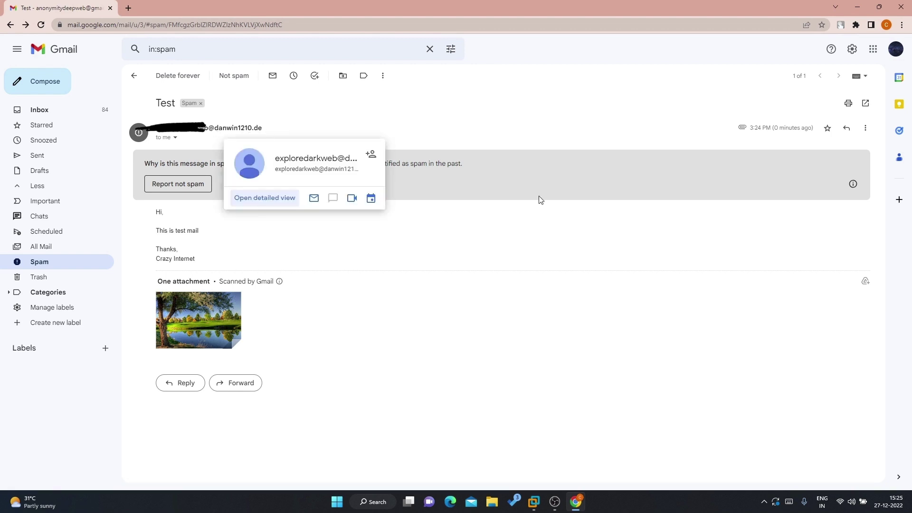
left_click(470, 180)
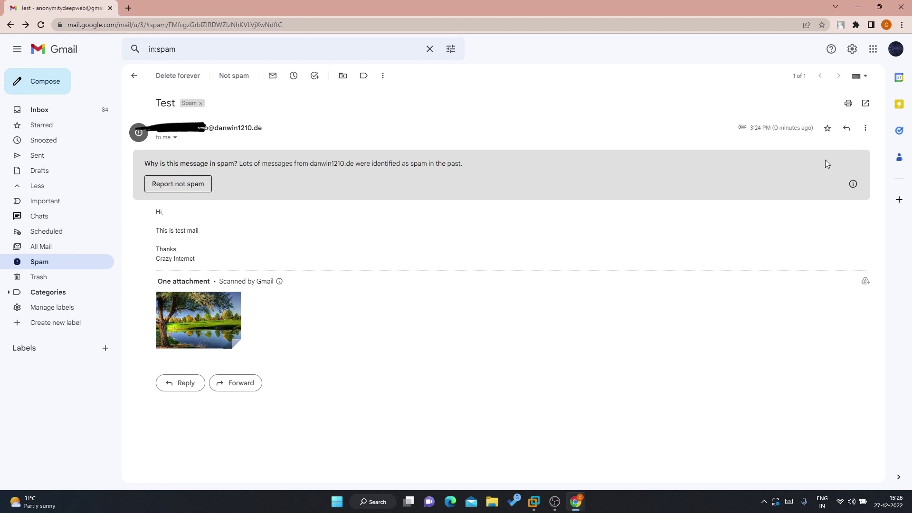
Reply to the Test message with 'this is test mail from Gmail', signed 'Thanks,' and the sender's name
left_click(846, 127)
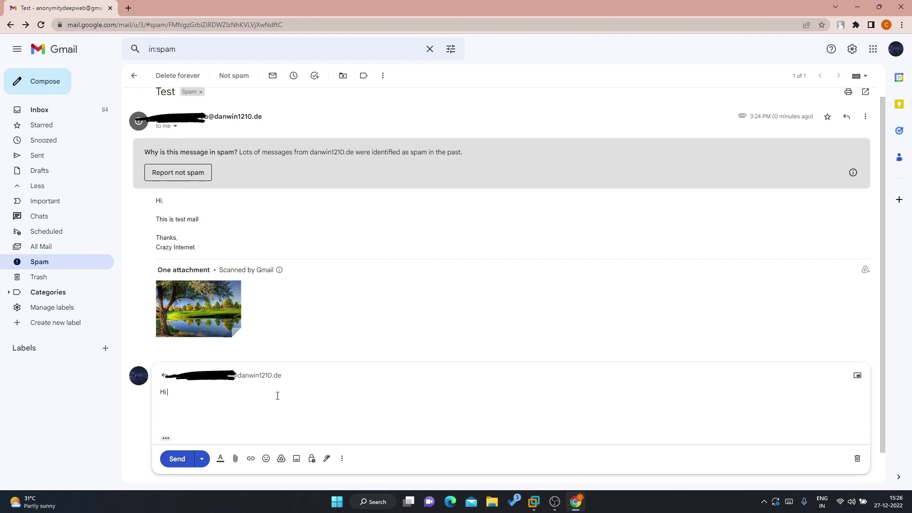
type("this is test mail from Gmail")
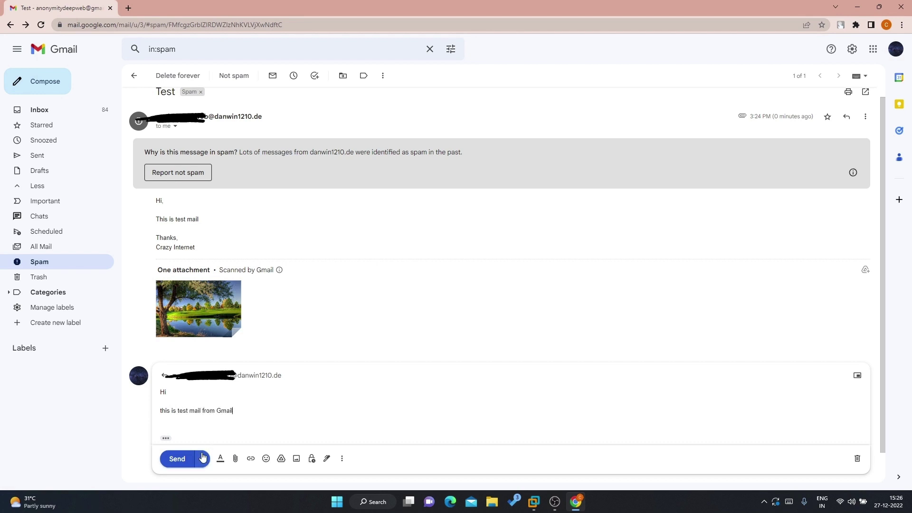
key("Return")
key("Return")
type("Thanks,")
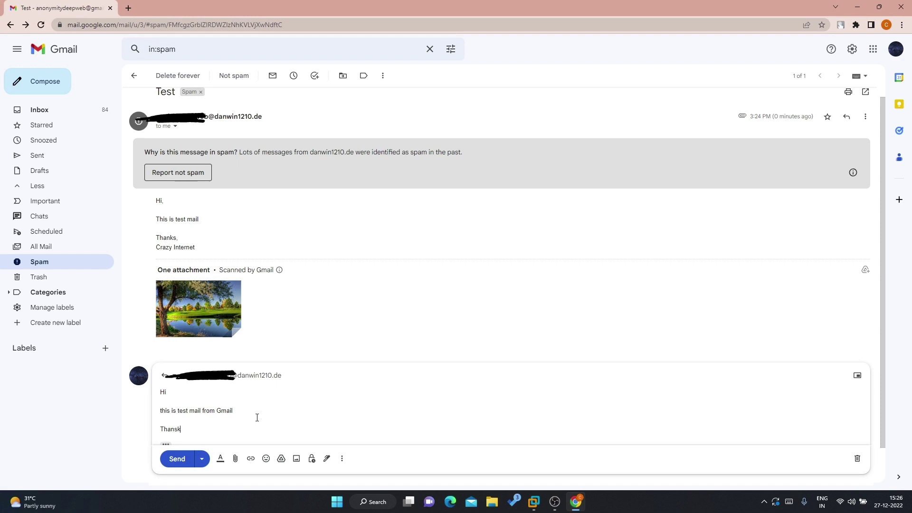
key("Return")
type("Crazy Interent")
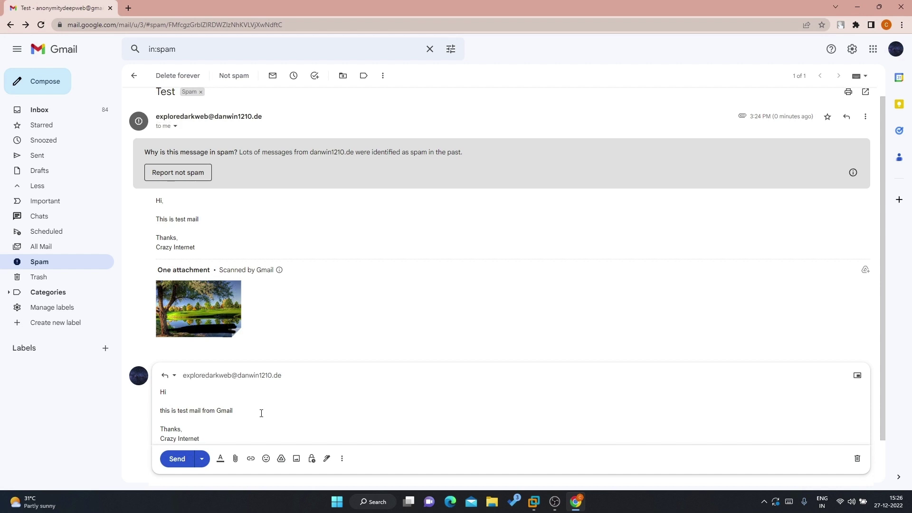
Attach kit back.jpeg to the reply and send it
scroll(257, 417, "down", 1)
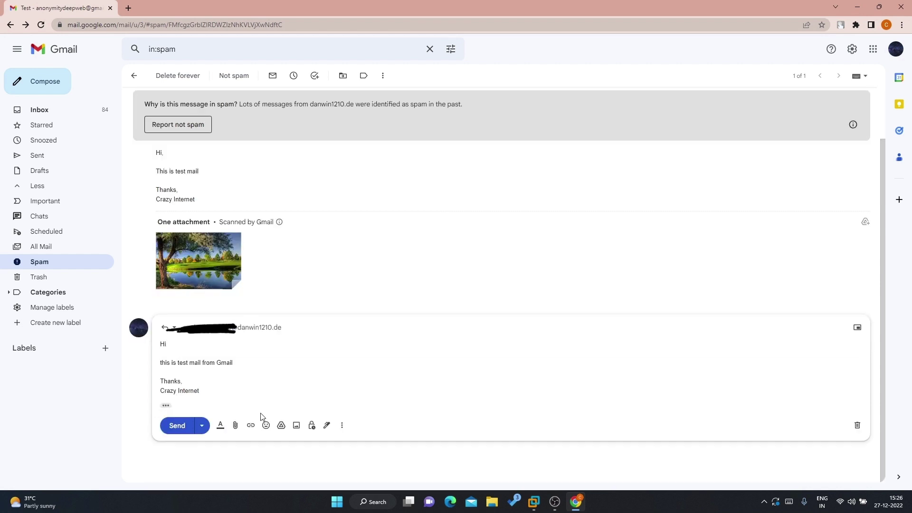
left_click(235, 426)
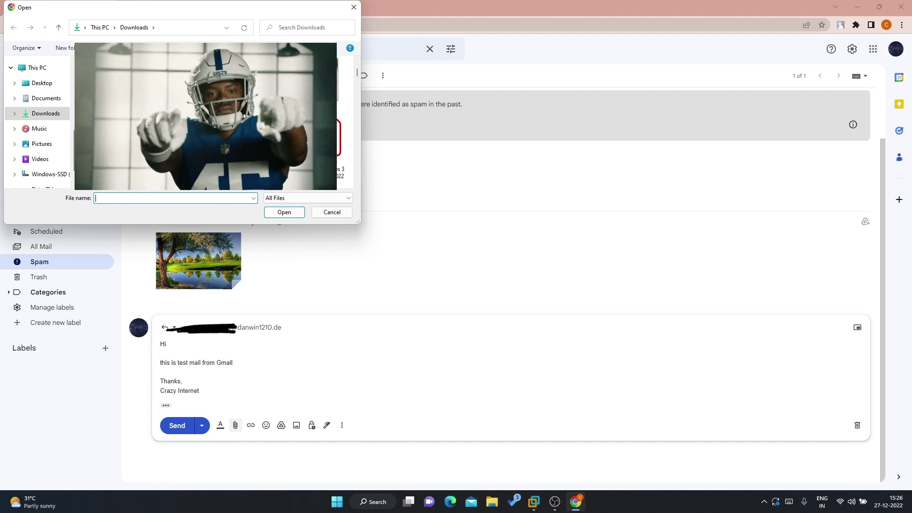
type("kit back")
left_click(280, 212)
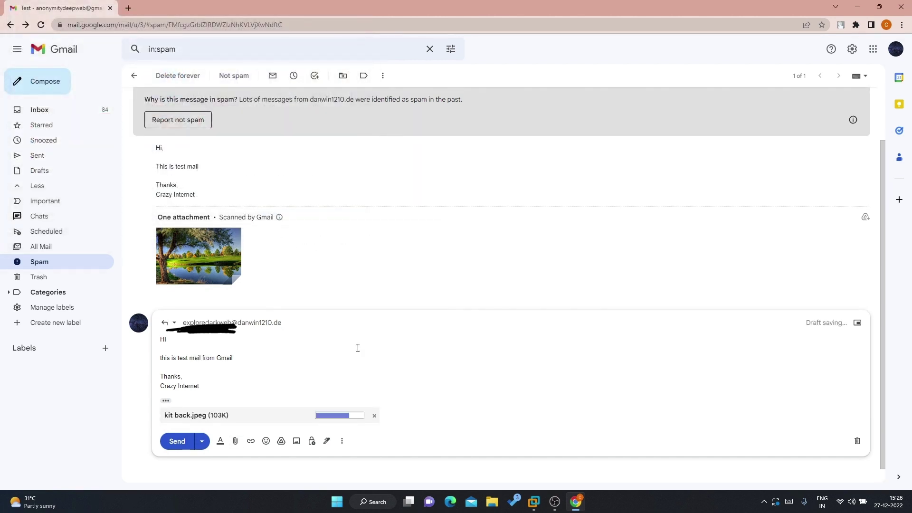
left_click(177, 441)
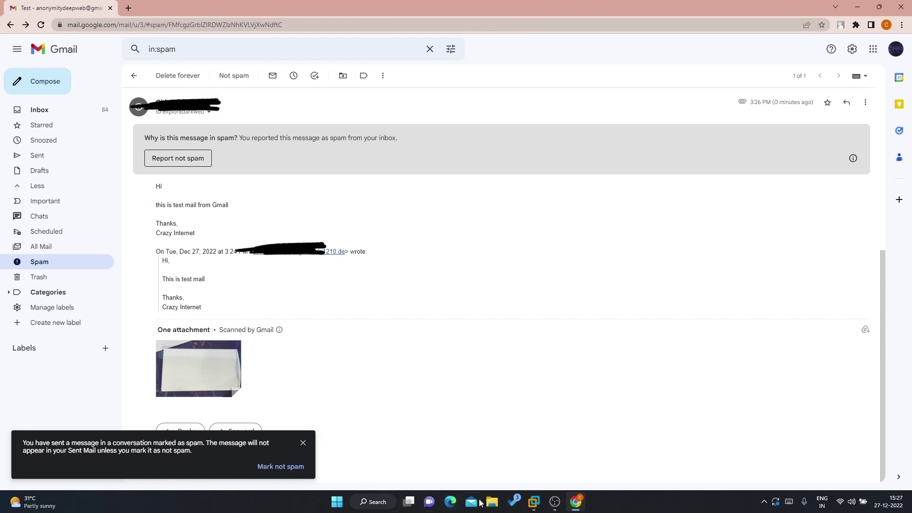
Back in the Kali VM, check SquirrelMail for new mail and open the Re: Test reply
left_click(533, 503)
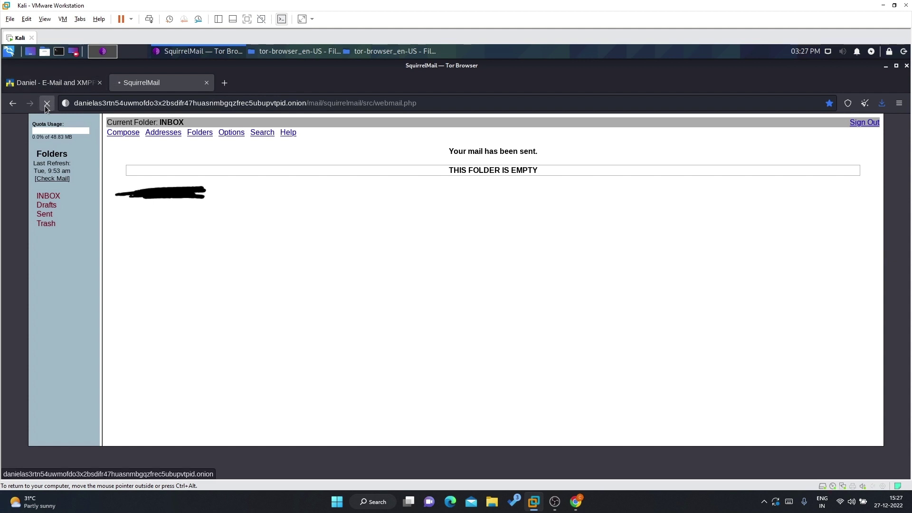
left_click(60, 179)
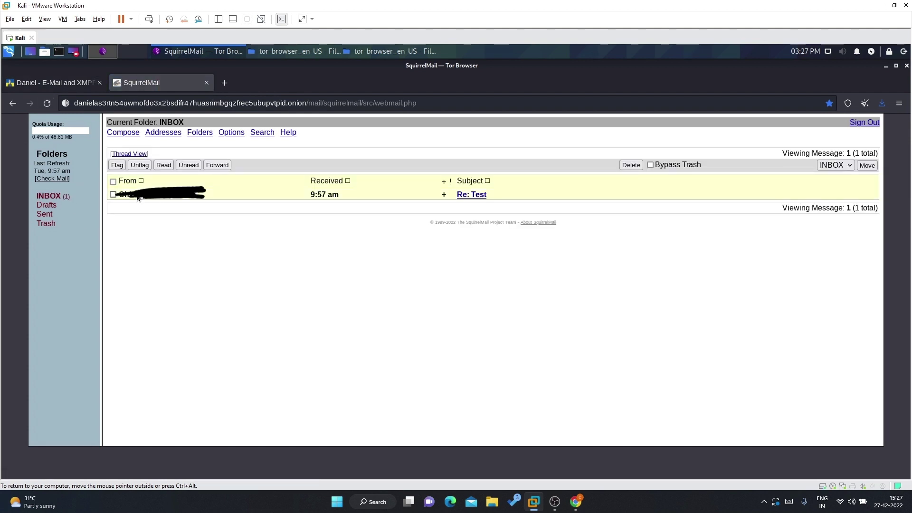
left_click(460, 197)
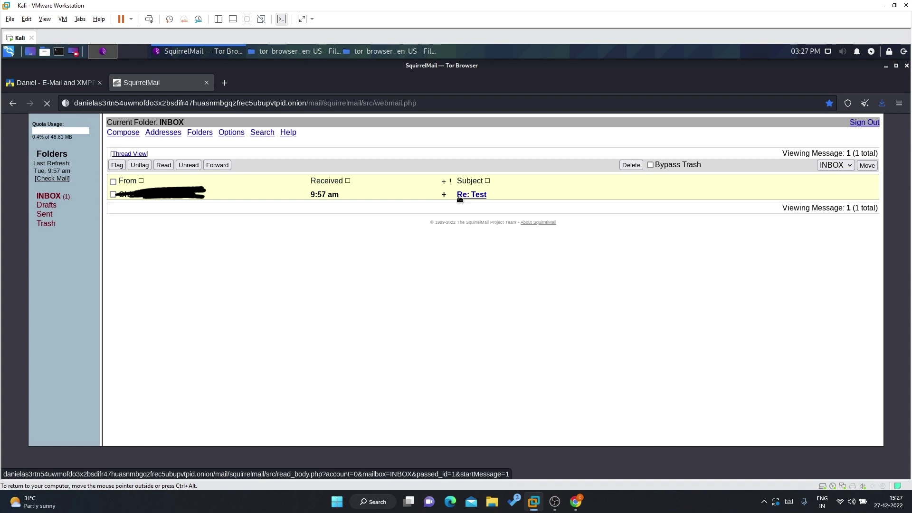
left_click(148, 198)
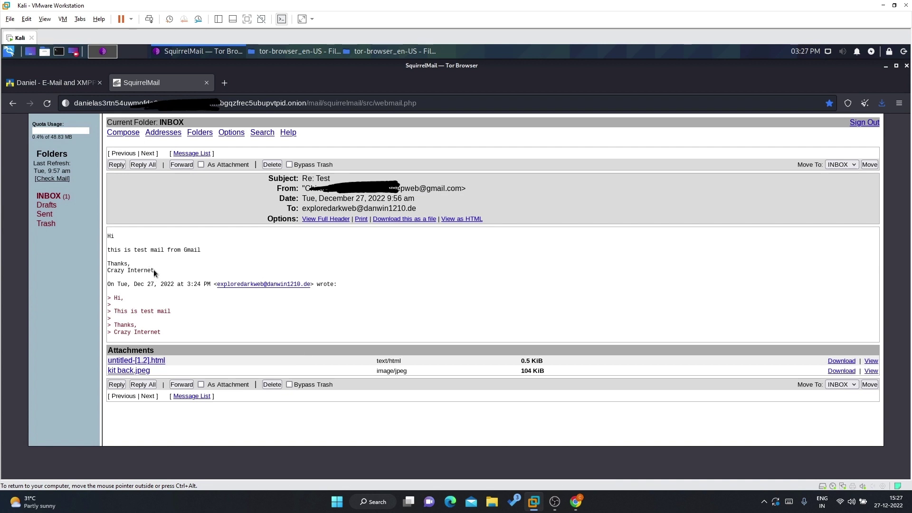
Highlight the reply's body text from 'Hi' through the signature
left_click_drag(154, 270, 111, 236)
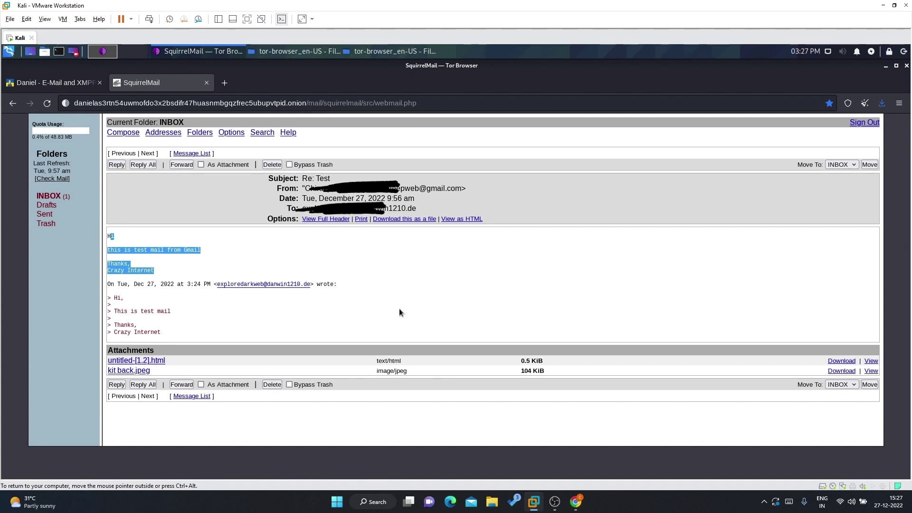
left_click(159, 274)
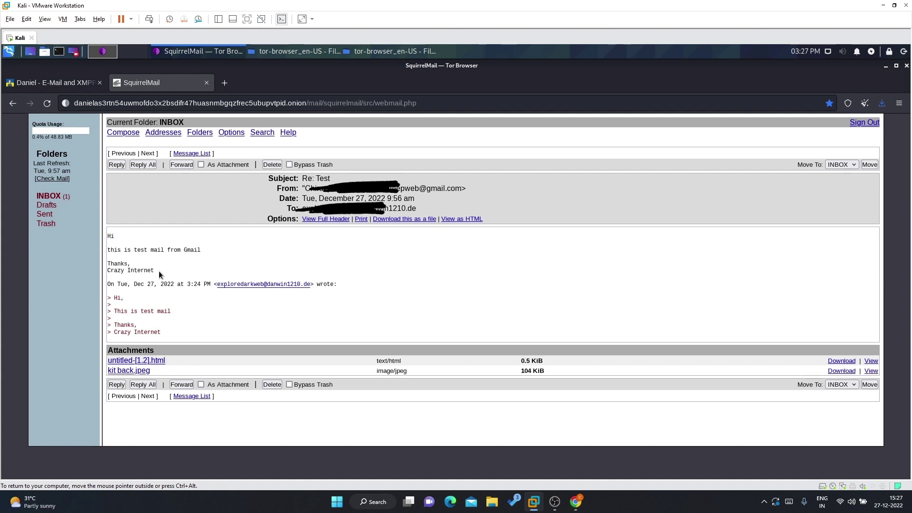
left_click_drag(155, 270, 107, 235)
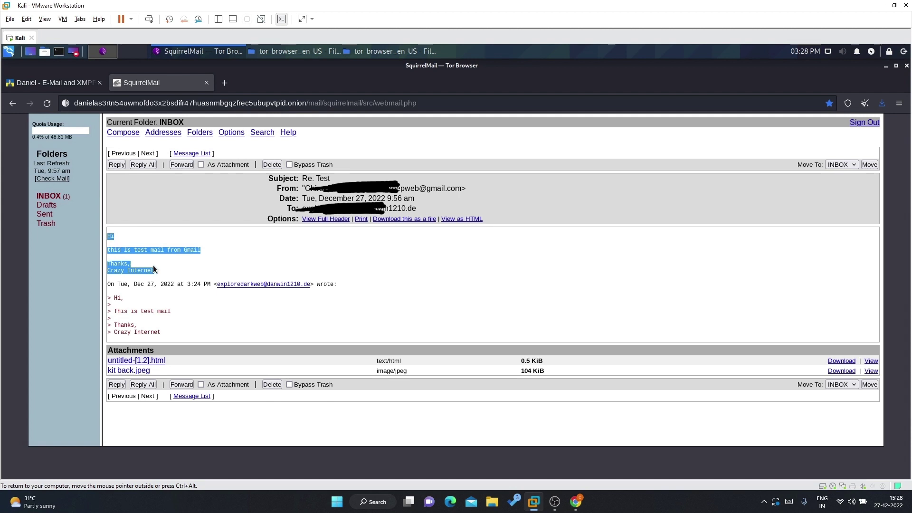